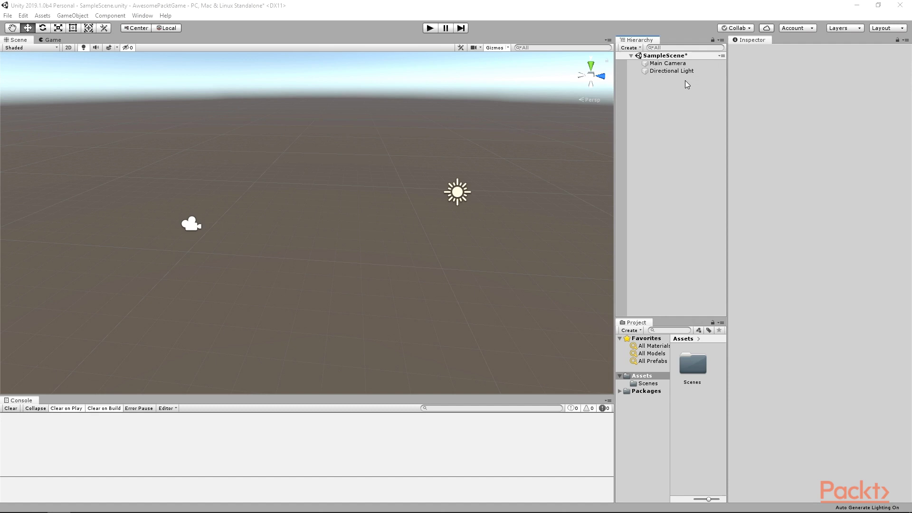
# Marquee-select the Directional Light in the Scene view, then clear the selection
pyautogui.click(131, 266)
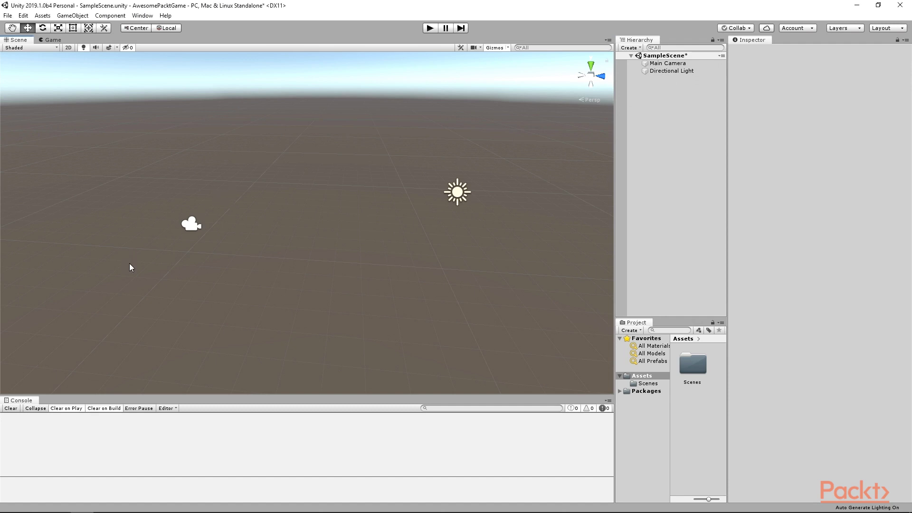
pyautogui.moveTo(494, 157); pyautogui.dragTo(402, 237)
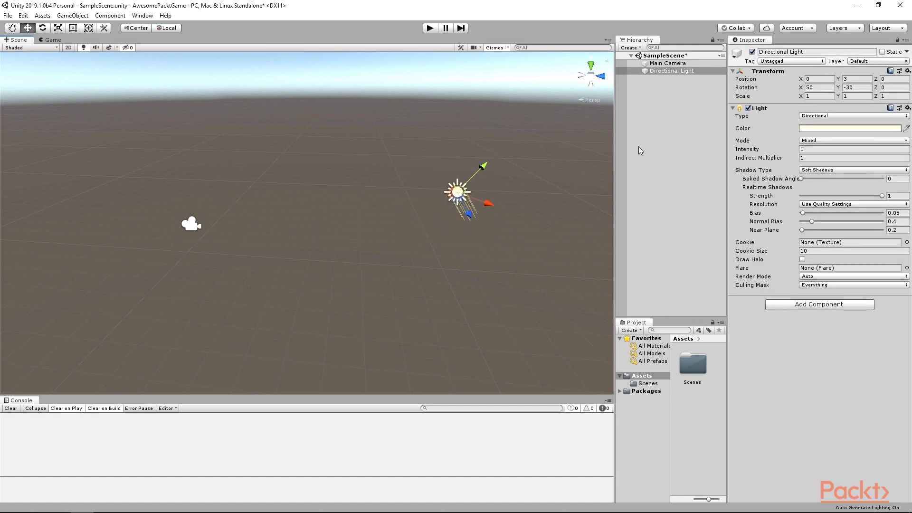
pyautogui.click(669, 118)
# Compare the Main Camera and Directional Light Inspector settings, ending on Main Camera
pyautogui.click(674, 64)
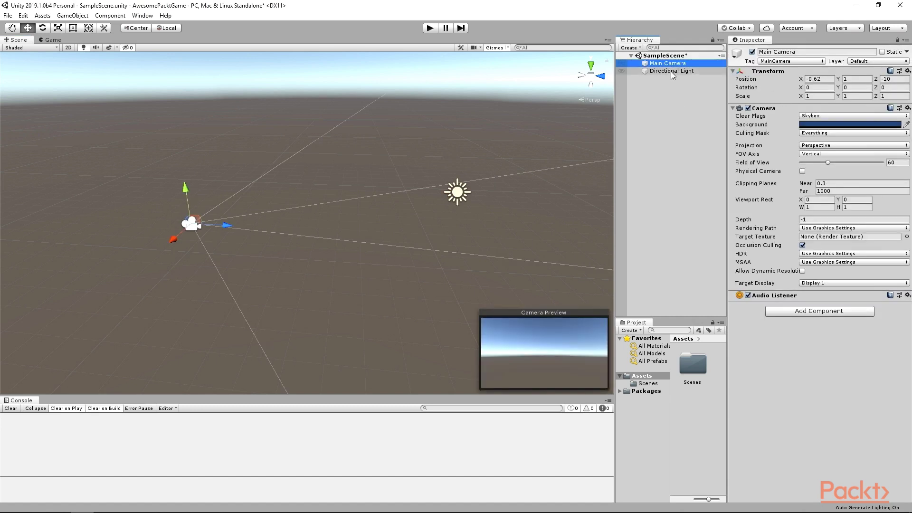
pyautogui.click(670, 69)
pyautogui.click(672, 65)
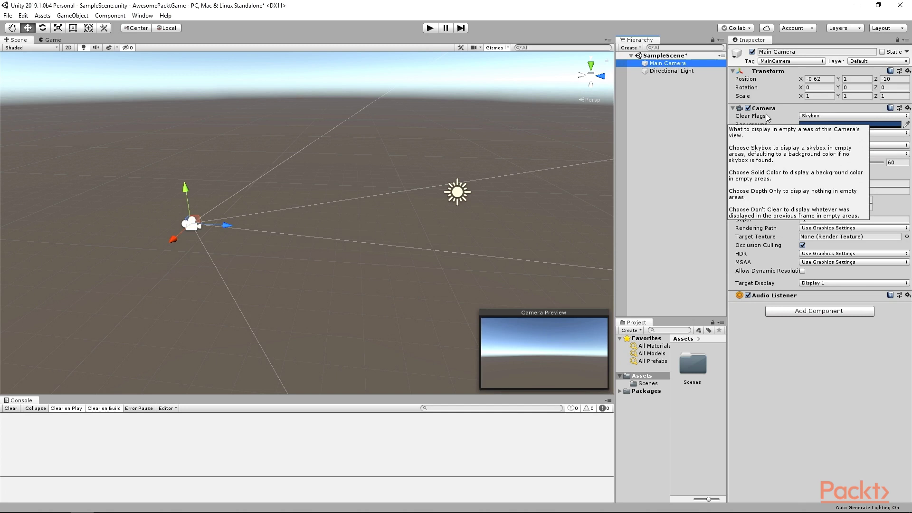
pyautogui.click(658, 71)
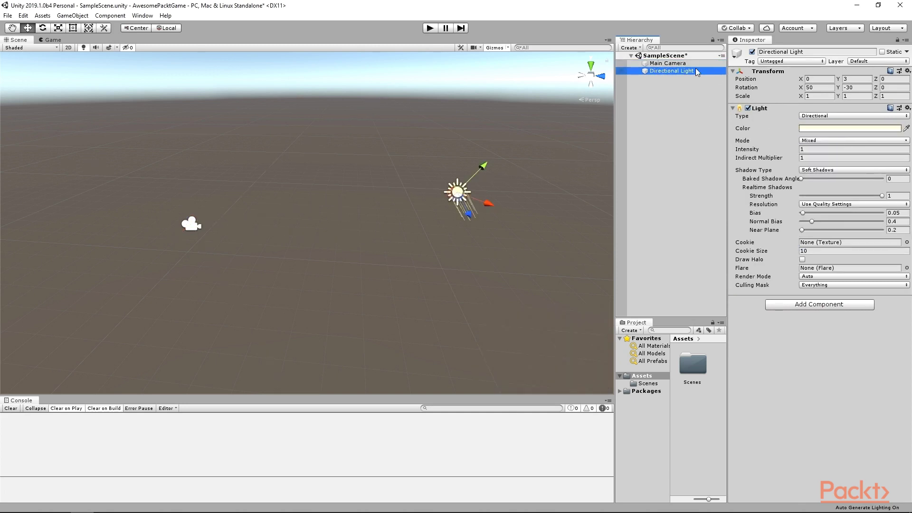
pyautogui.click(677, 61)
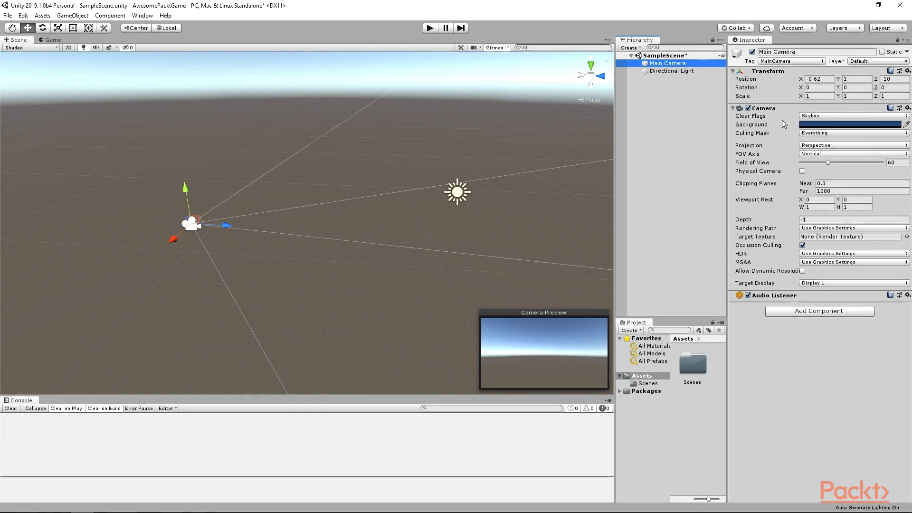
pyautogui.moveTo(769, 118)
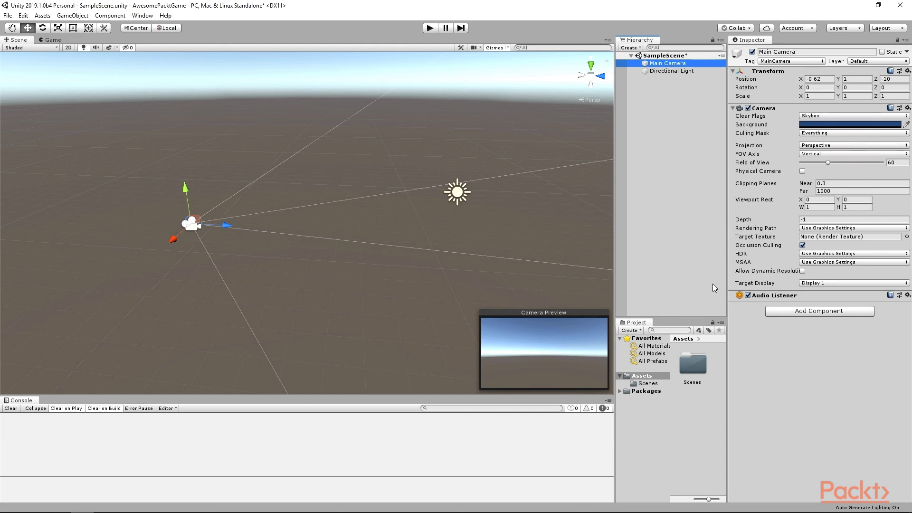
# Create an empty GameObject from the Hierarchy context menu
pyautogui.click(654, 107)
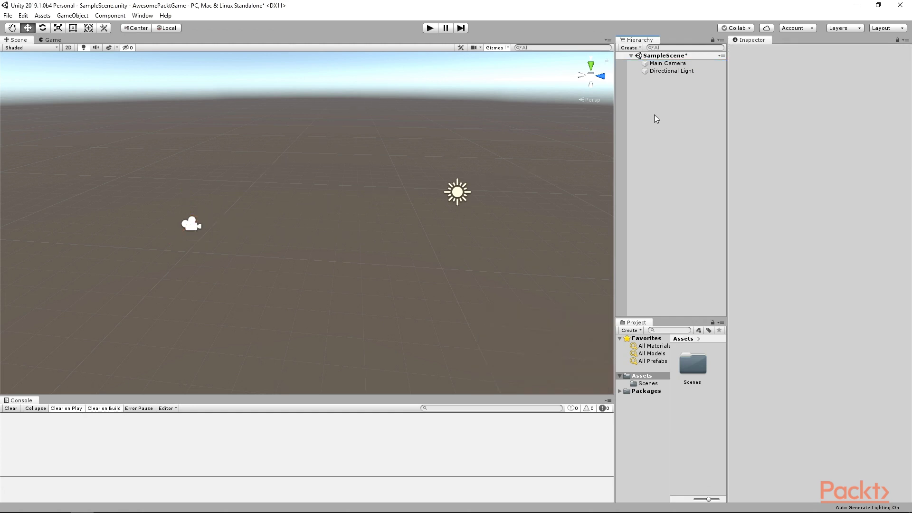
pyautogui.rightClick(654, 116)
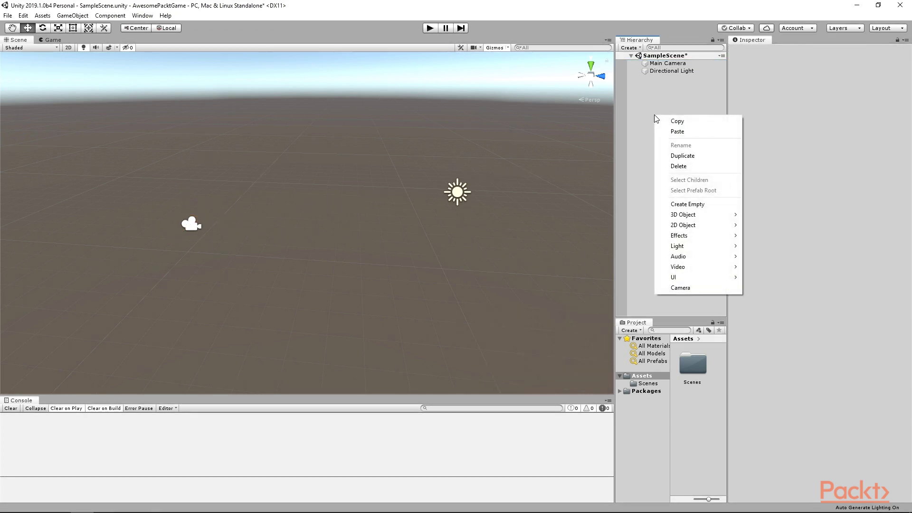
pyautogui.click(690, 206)
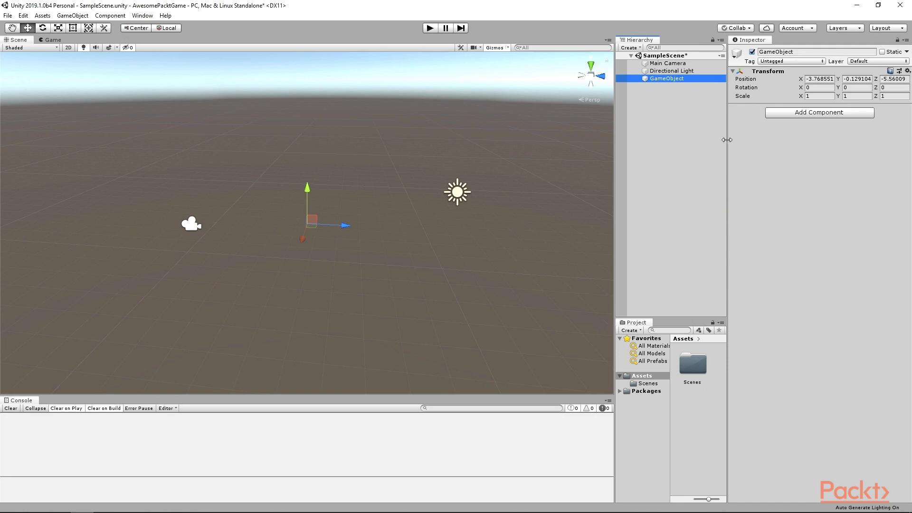
# Rename the new empty GameObject to 'NewCube'
pyautogui.click(675, 99)
pyautogui.hotkey('ctrl', 'z')
pyautogui.press('F2')
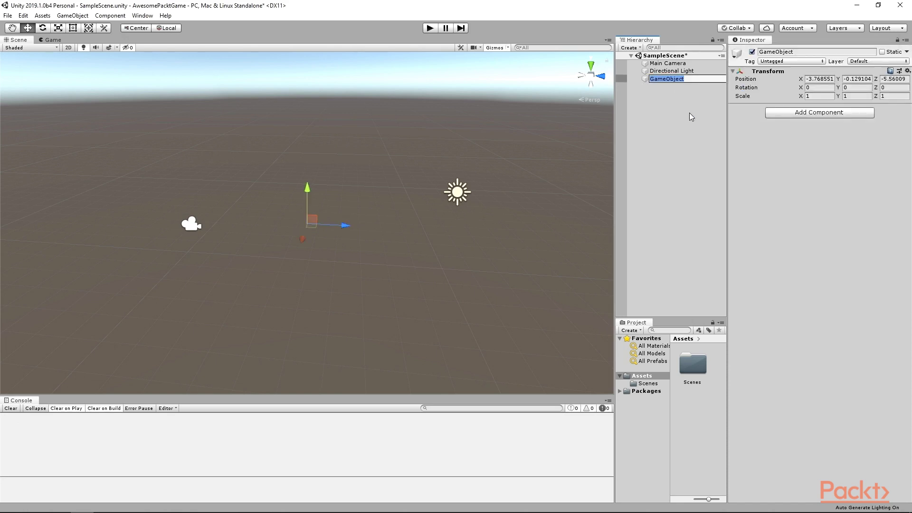
pyautogui.write('NewCube')
pyautogui.press('Return')
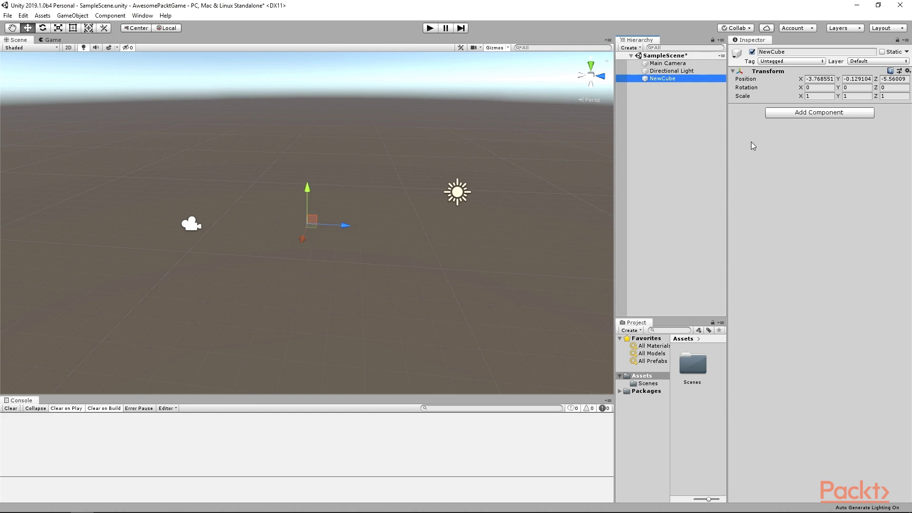
# Move NewCube back to Z -6.12, try Rotate and Scale, undo, and return to Move
pyautogui.moveTo(349, 229); pyautogui.dragTo(408, 235)
pyautogui.press('e')
pyautogui.press('r')
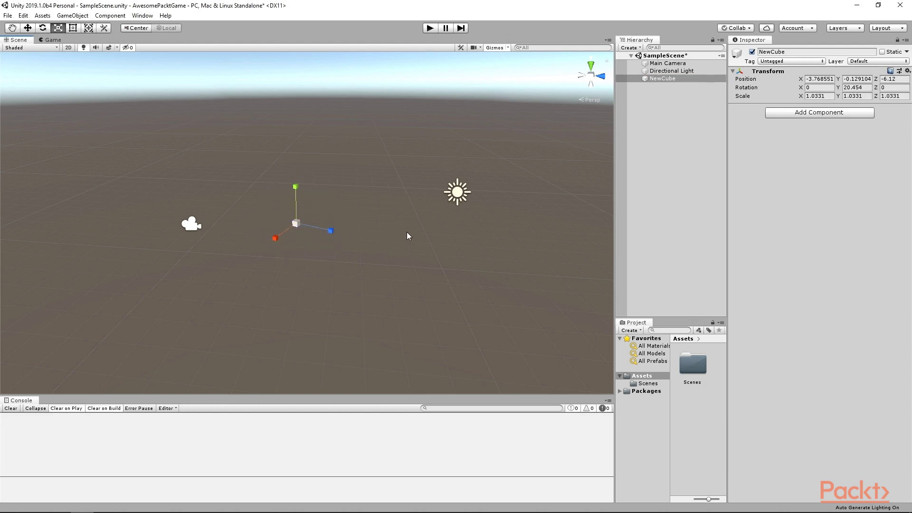
pyautogui.hotkey('ctrl', 'z')
pyautogui.hotkey('ctrl', 'z')
pyautogui.press('w')
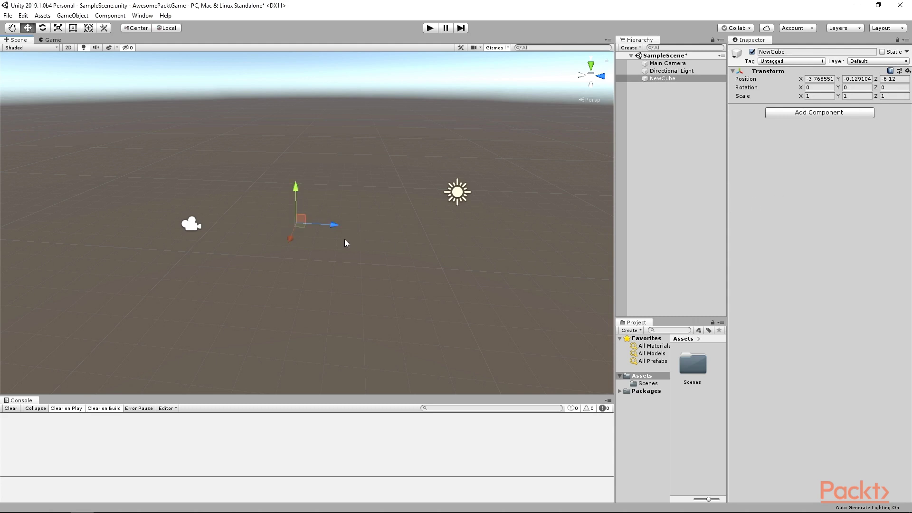
# Add a Mesh Filter component to NewCube via the 'mesh fil' search
pyautogui.click(806, 114)
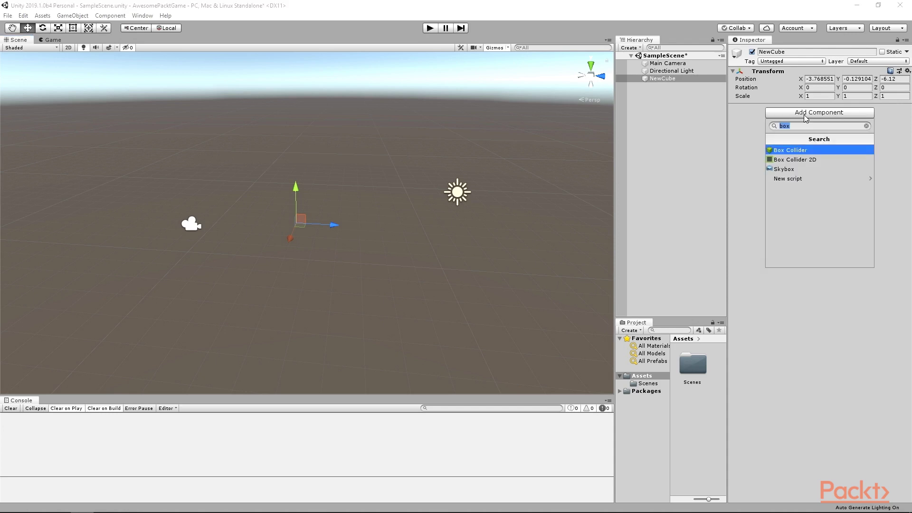
pyautogui.click(867, 126)
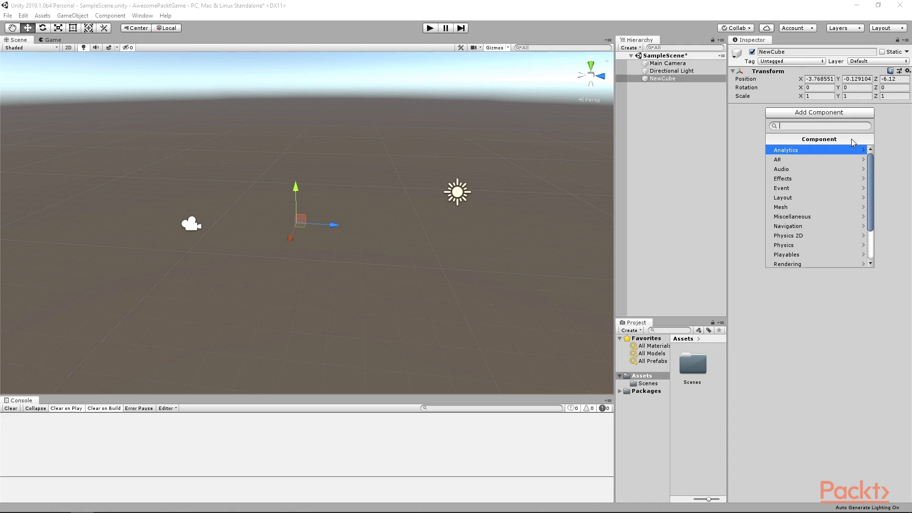
pyautogui.write('mesh f')
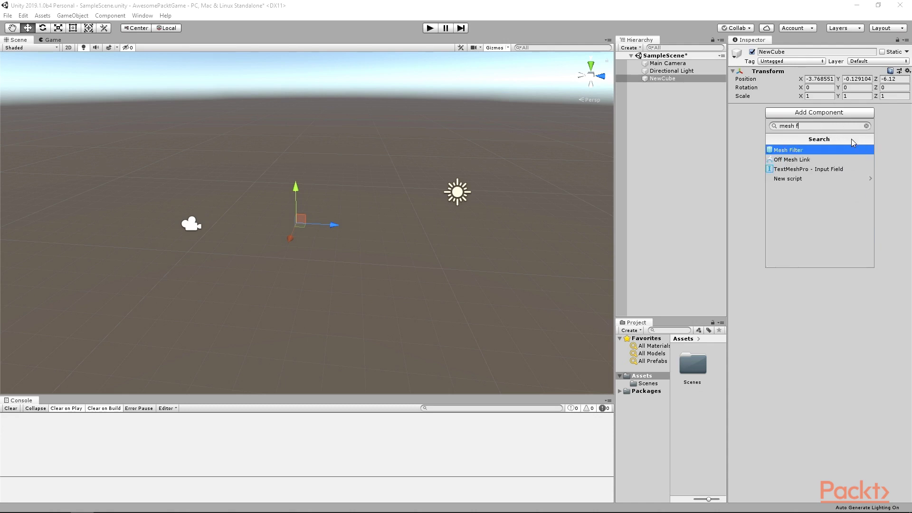
pyautogui.write('il')
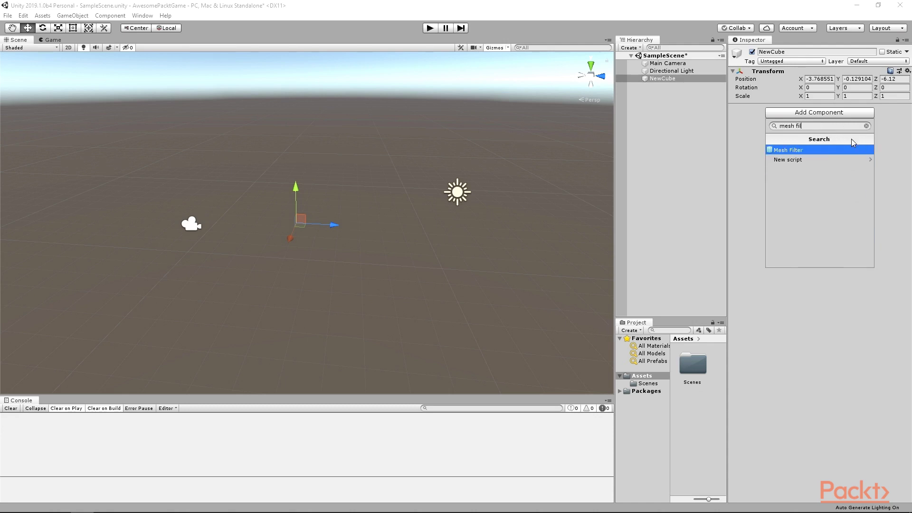
pyautogui.click(821, 149)
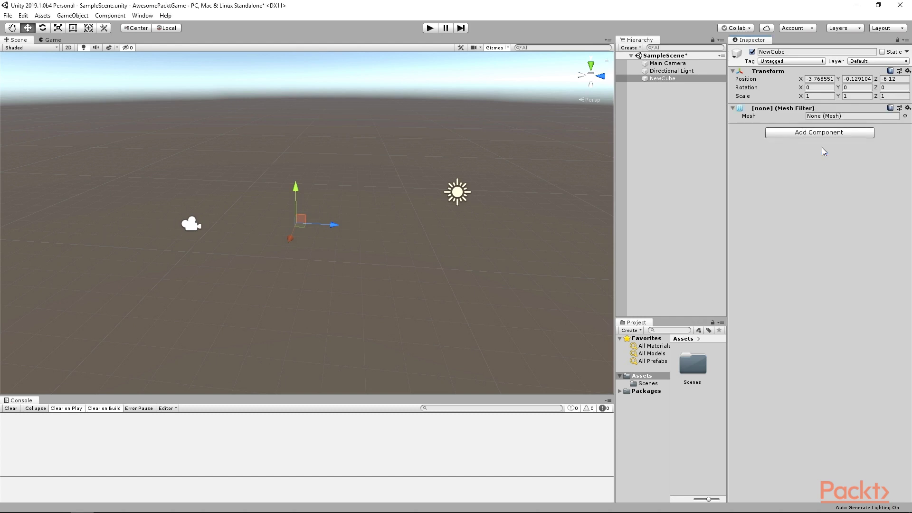
# Set the Mesh Filter's mesh to the built-in Cube
pyautogui.click(905, 117)
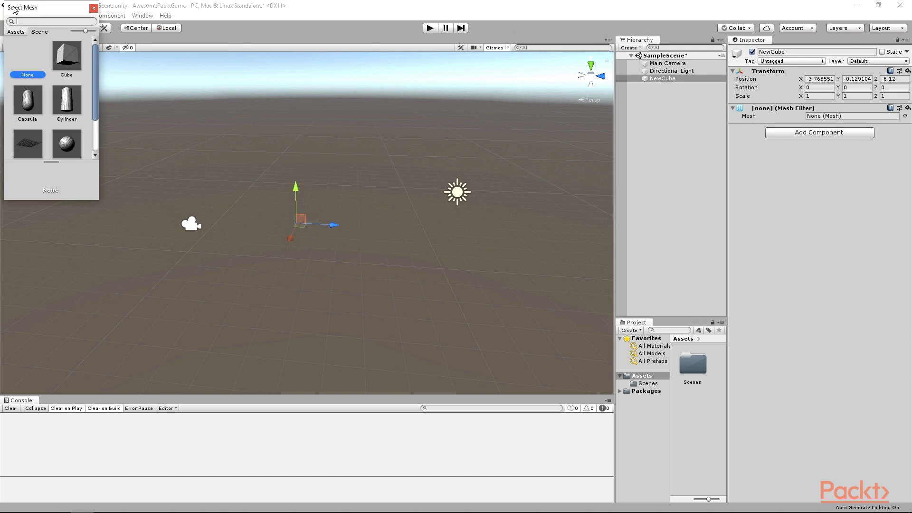
pyautogui.scroll(-3, 69, 116)
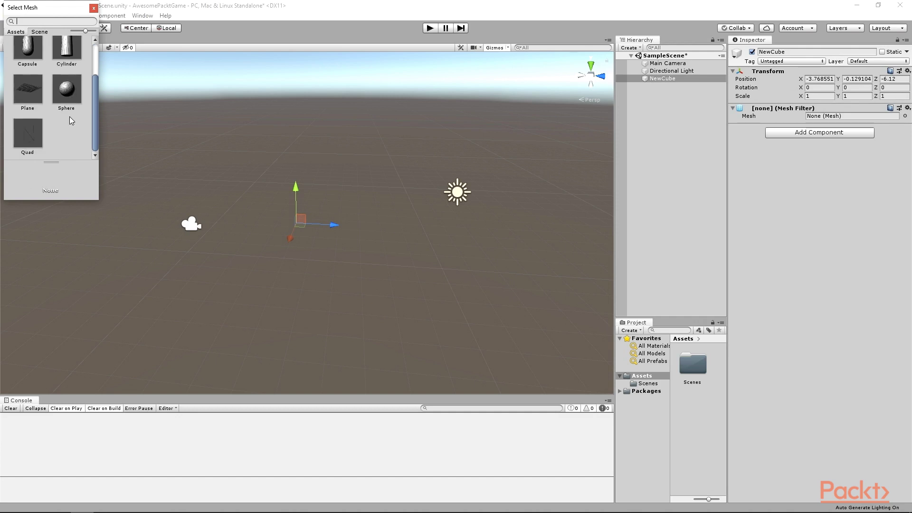
pyautogui.scroll(3, 69, 127)
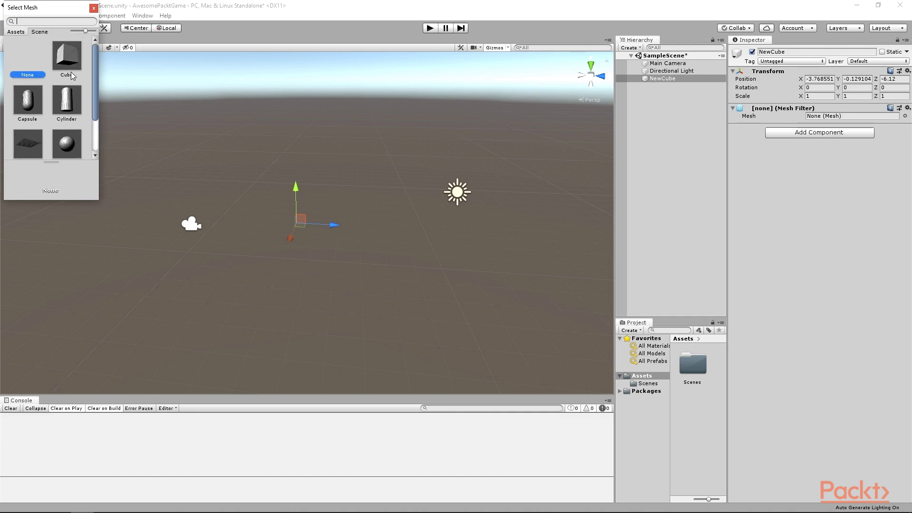
pyautogui.click(34, 32)
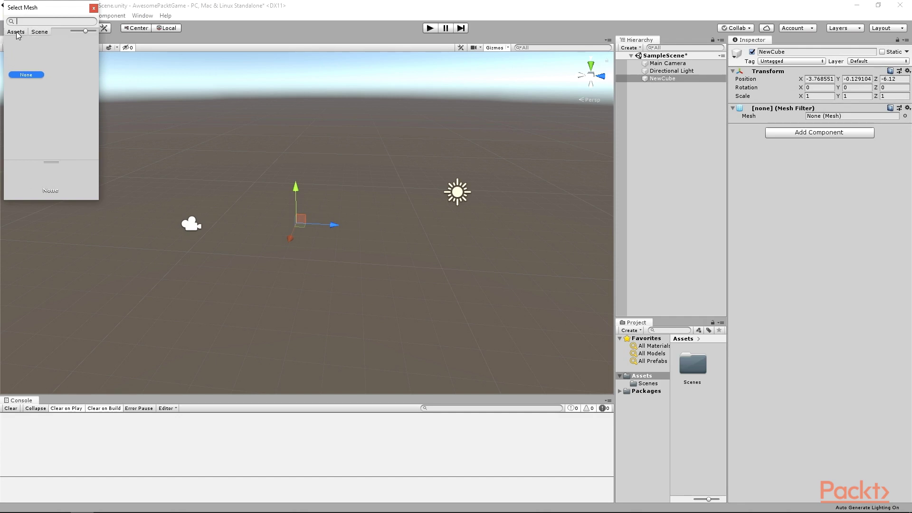
pyautogui.click(17, 33)
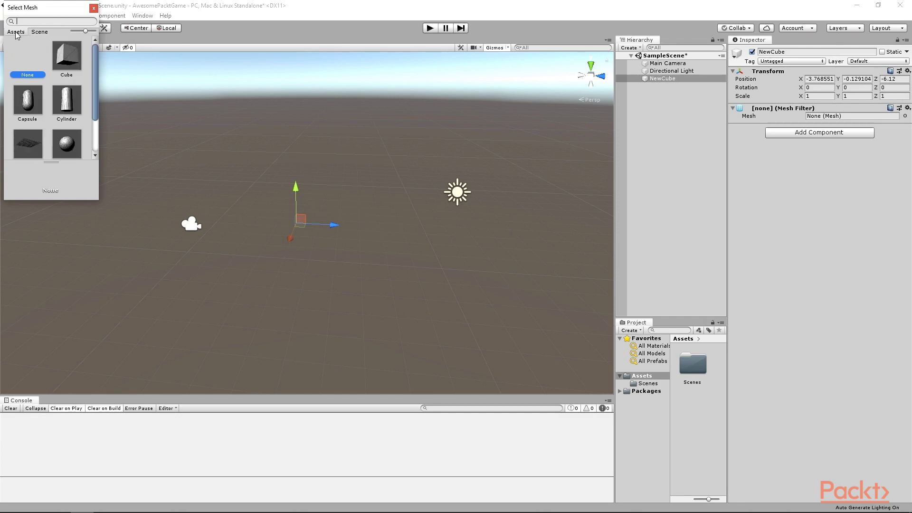
pyautogui.doubleClick(68, 61)
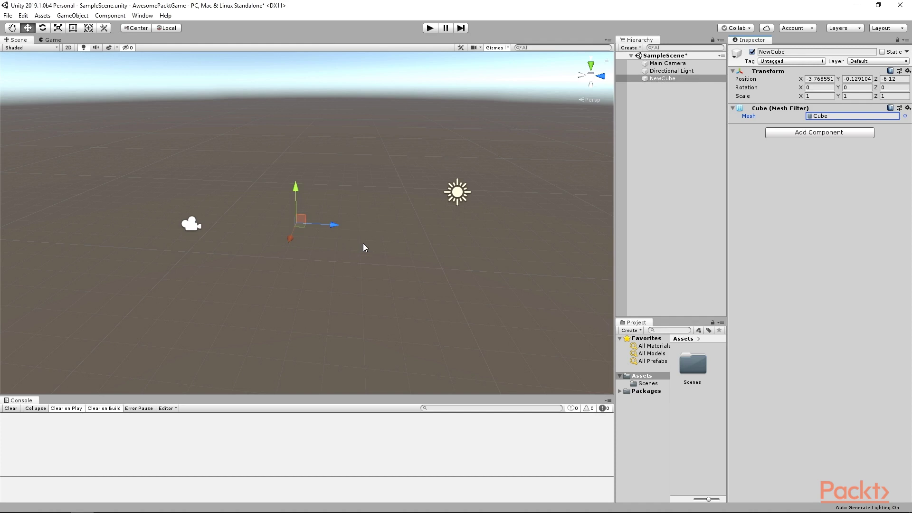
pyautogui.click(799, 133)
pyautogui.write('mes')
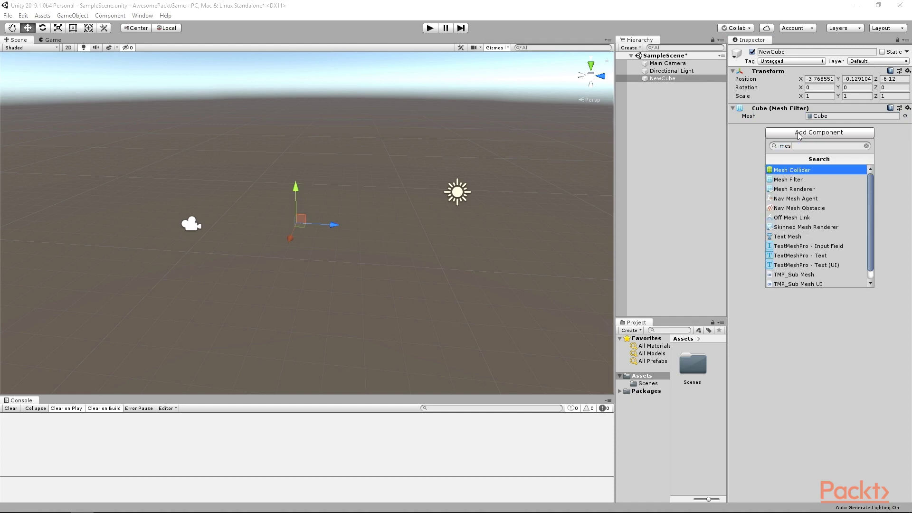
pyautogui.press('Down')
pyautogui.press('Down')
pyautogui.press('Return')
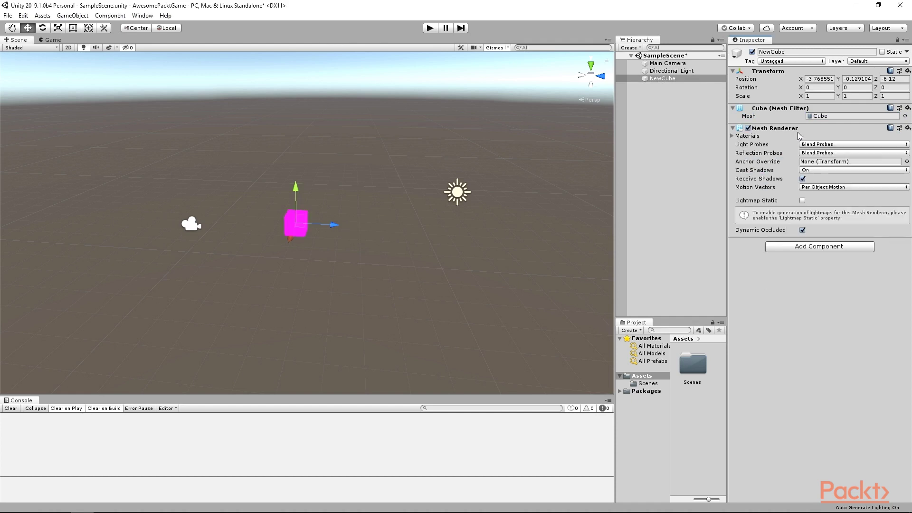
pyautogui.moveTo(318, 259); pyautogui.dragTo(556, 252, button='right')
pyautogui.click(632, 217)
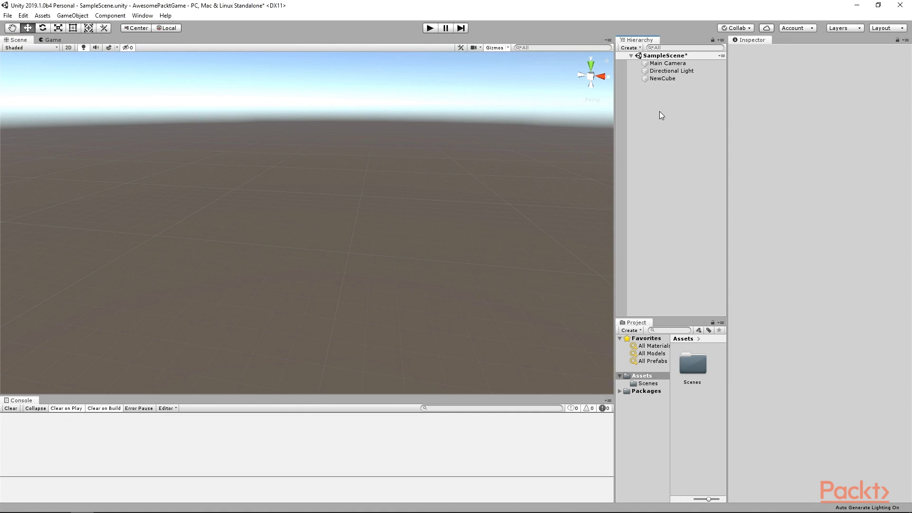
pyautogui.click(663, 80)
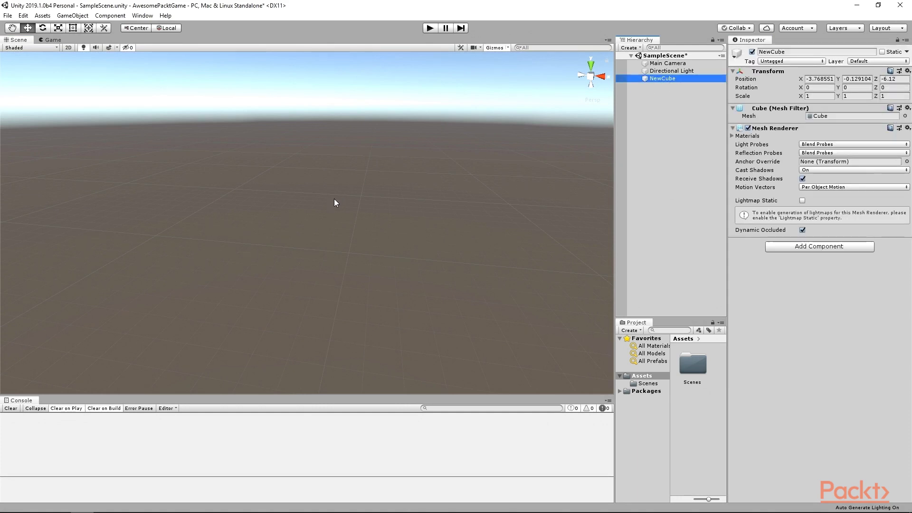
pyautogui.press('f')
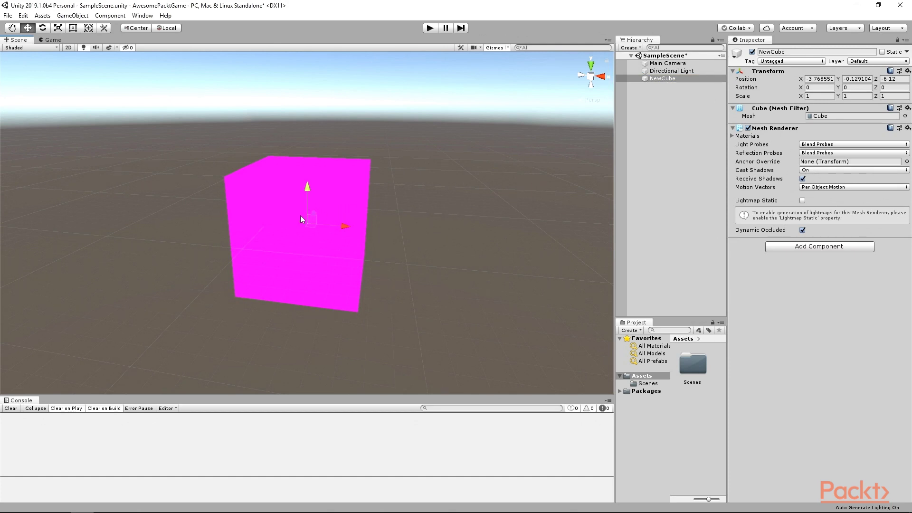
pyautogui.click(666, 153)
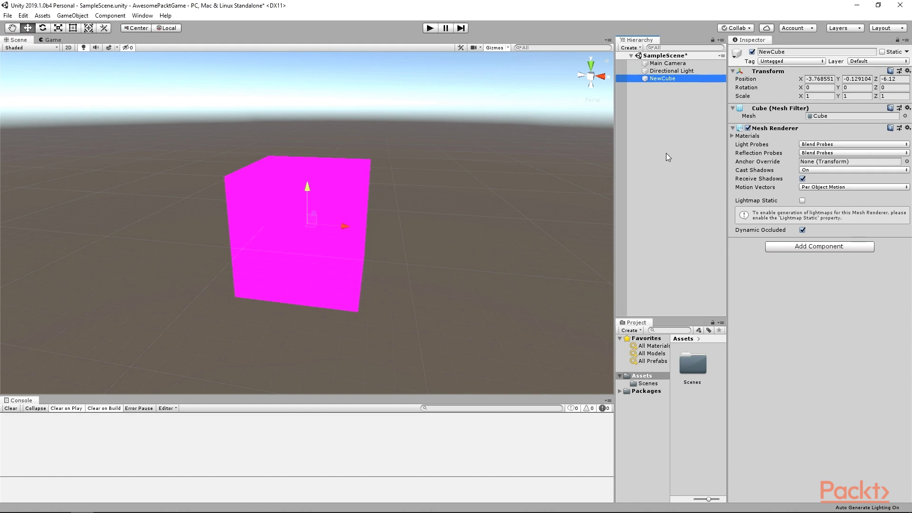
pyautogui.moveTo(404, 197); pyautogui.dragTo(156, 157, button='right')
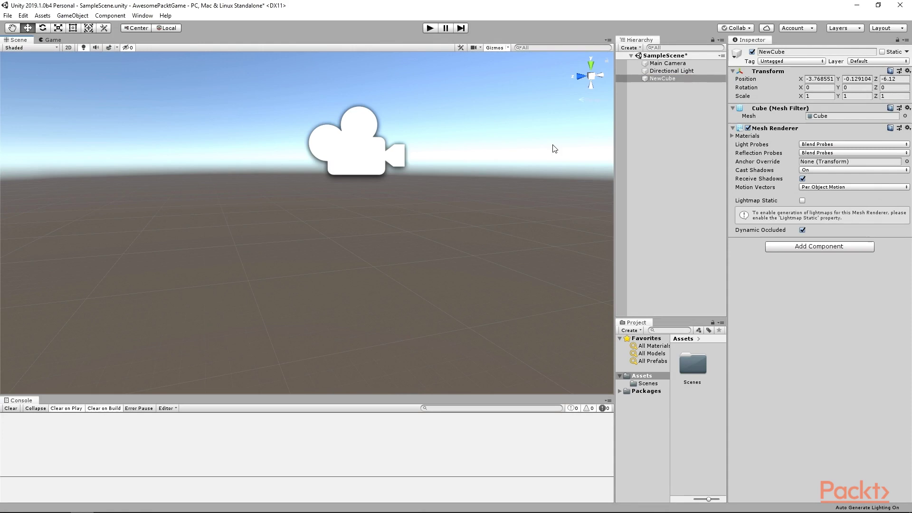
pyautogui.click(356, 142)
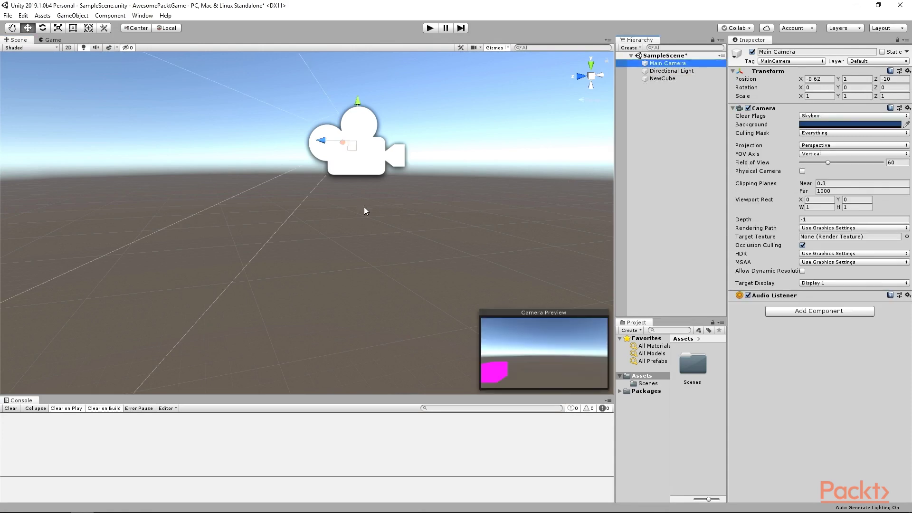
pyautogui.moveTo(364, 206); pyautogui.dragTo(256, 236, button='right')
pyautogui.click(259, 233)
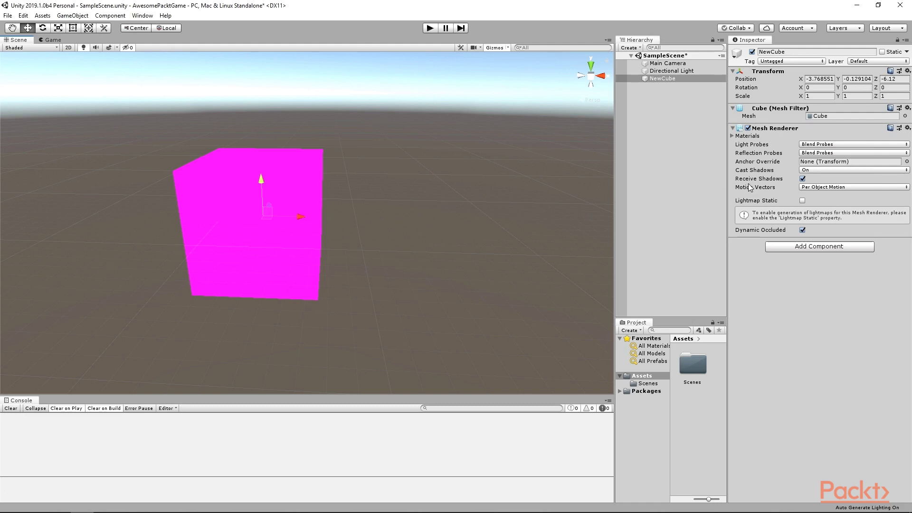
# Set the Mesh Renderer's Materials size to 1
pyautogui.click(732, 136)
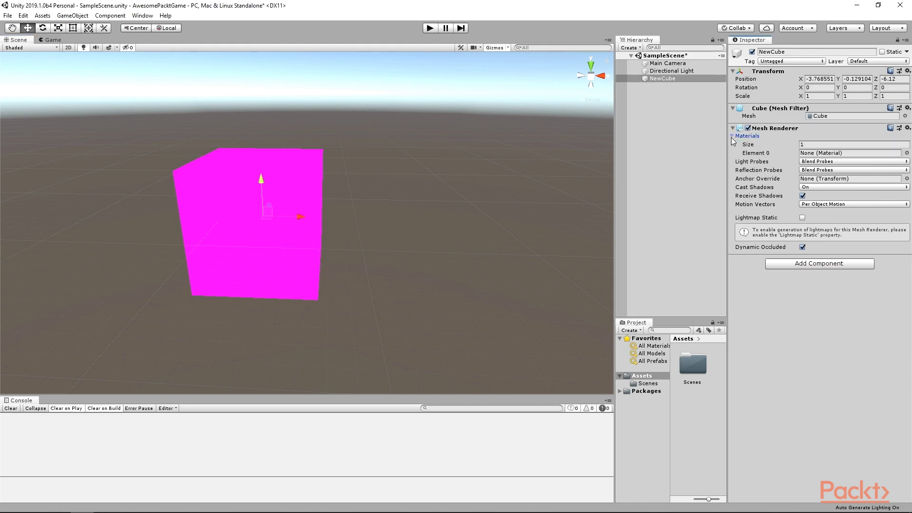
pyautogui.click(808, 144)
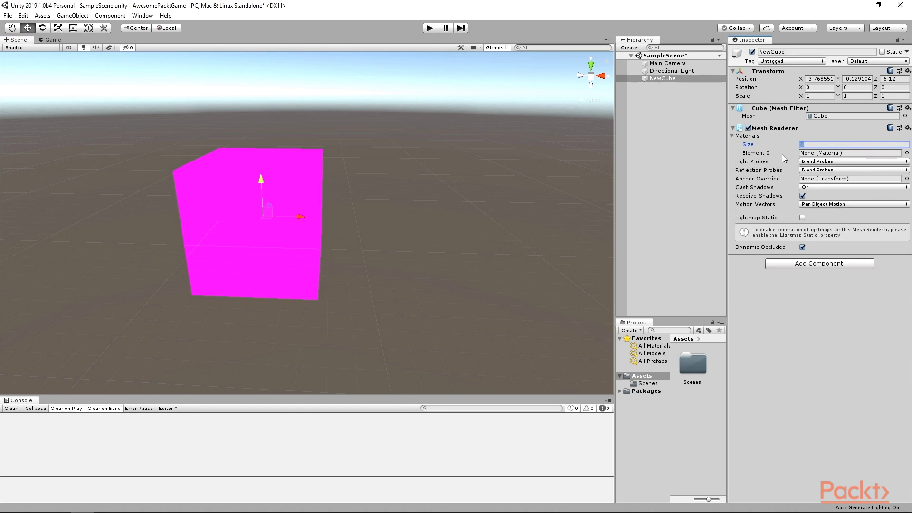
pyautogui.write('0')
pyautogui.press('Return')
pyautogui.click(814, 144)
pyautogui.write('1')
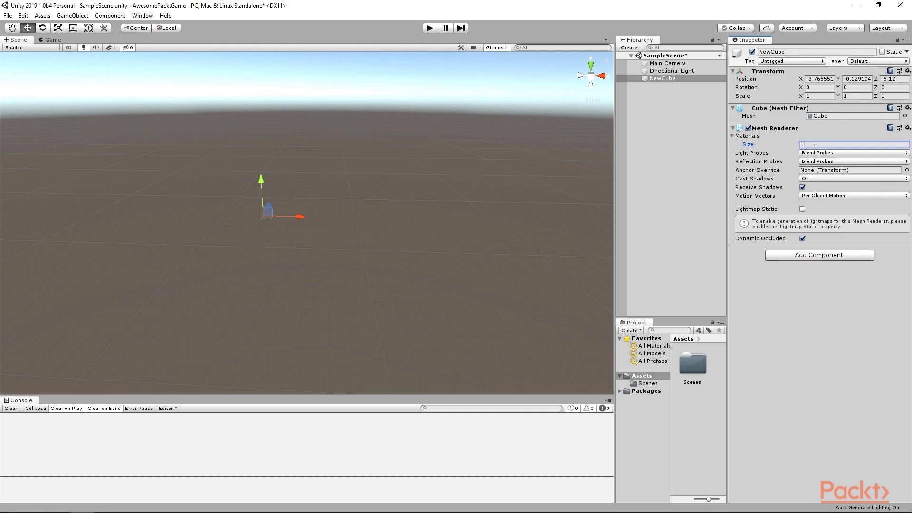
pyautogui.press('Return')
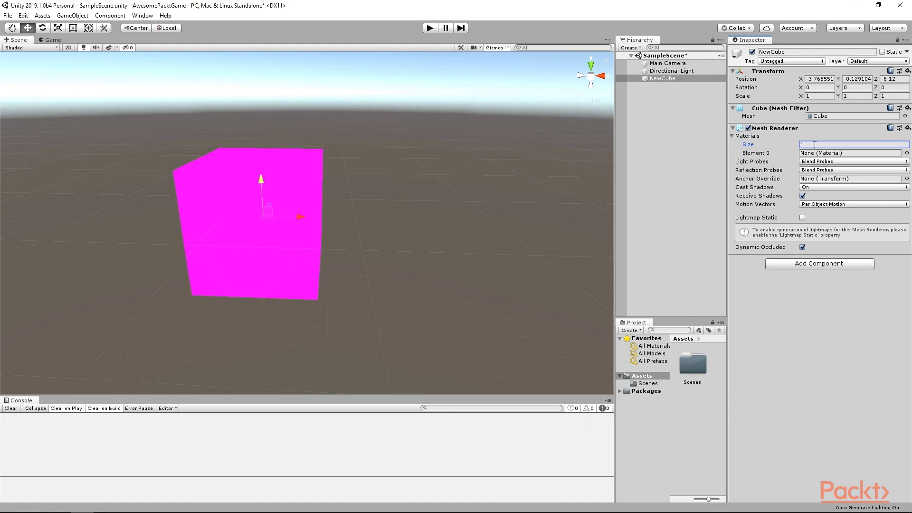
# Assign Default-Diffuse to Element 0, turning the cube white
pyautogui.click(907, 153)
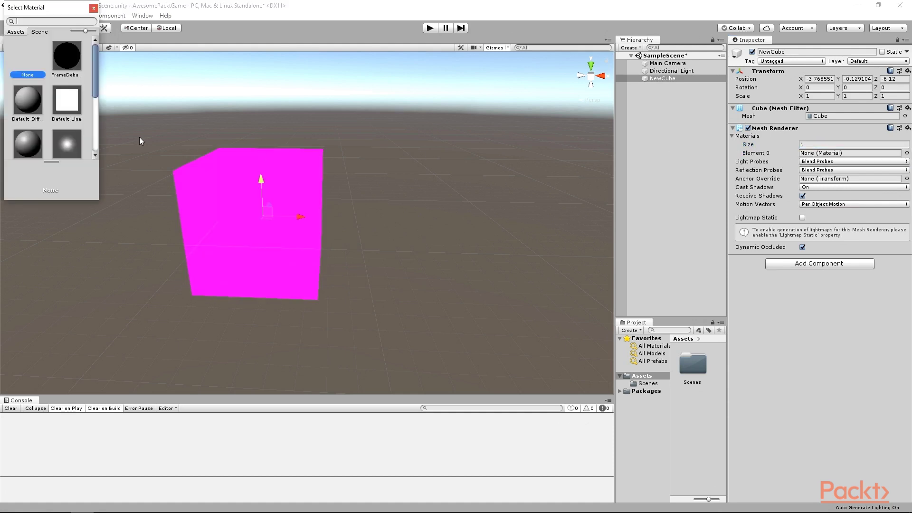
pyautogui.click(27, 112)
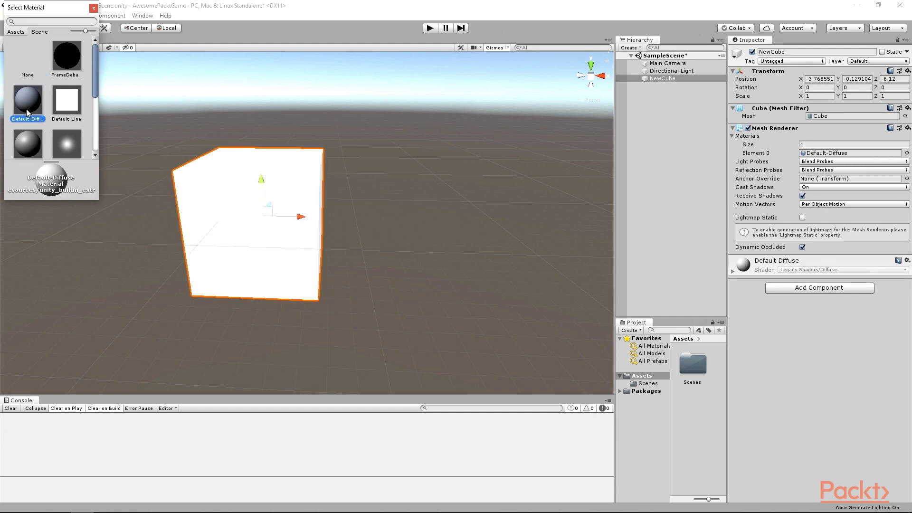
pyautogui.scroll(-1, 27, 107)
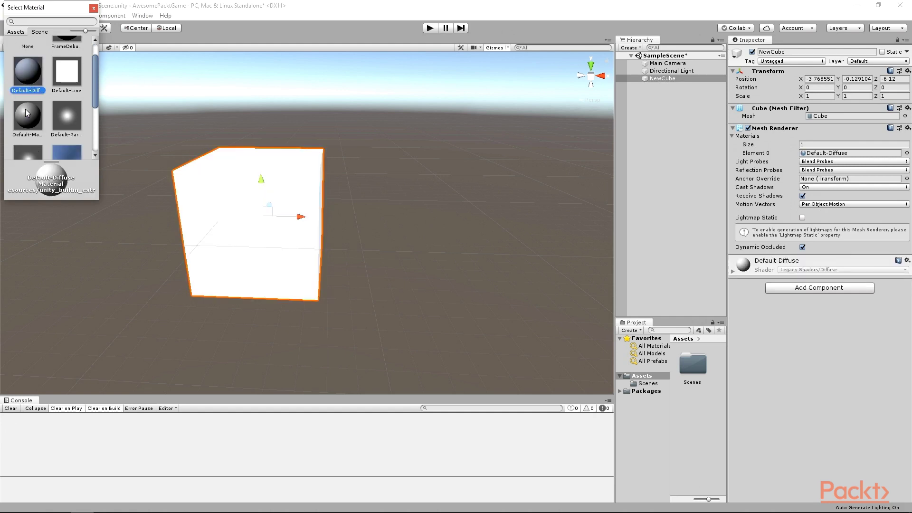
pyautogui.doubleClick(24, 76)
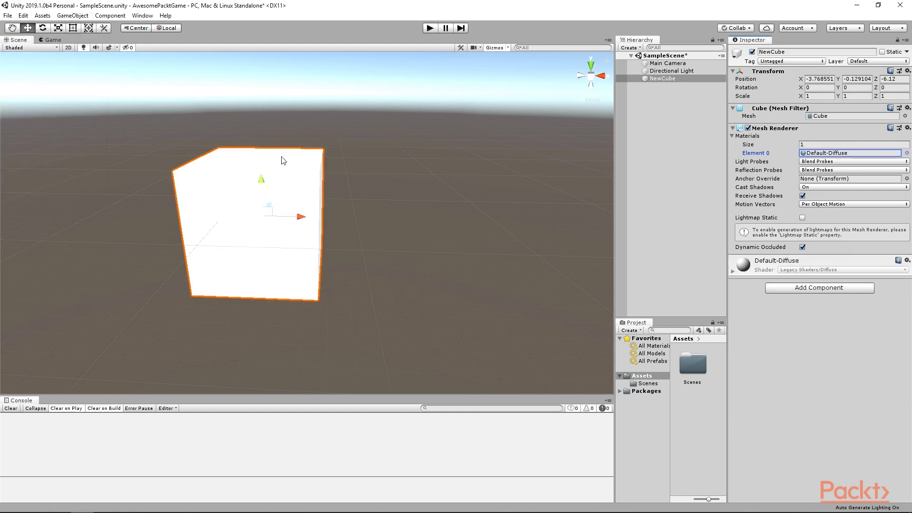
pyautogui.keyDown('alt'); pyautogui.moveTo(417, 173); pyautogui.dragTo(19, 155); pyautogui.keyUp('alt')
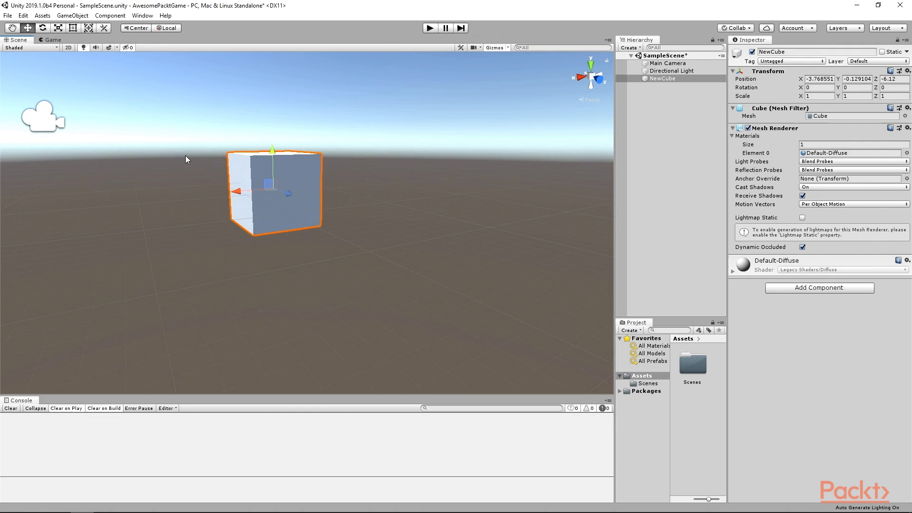
# Add a 3D Object > Cube to the scene and orbit to view both cubes
pyautogui.click(662, 142)
pyautogui.rightClick(663, 142)
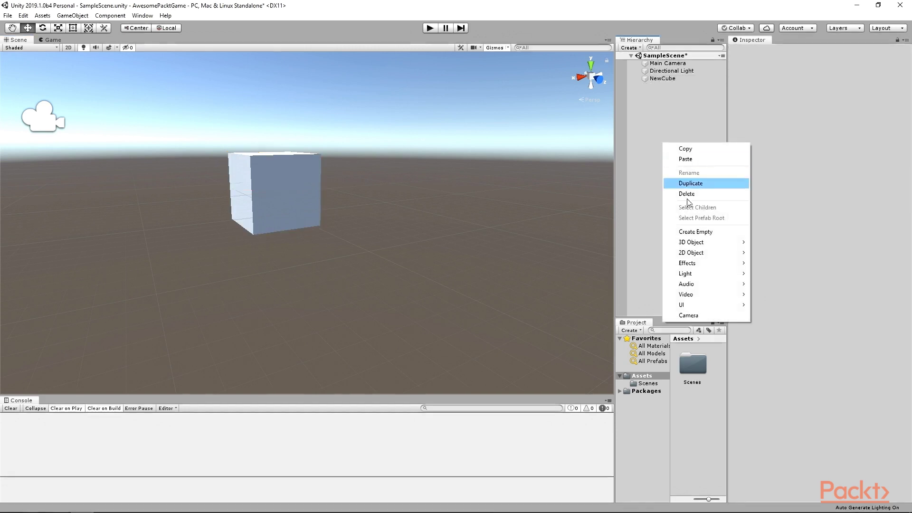
pyautogui.moveTo(700, 254)
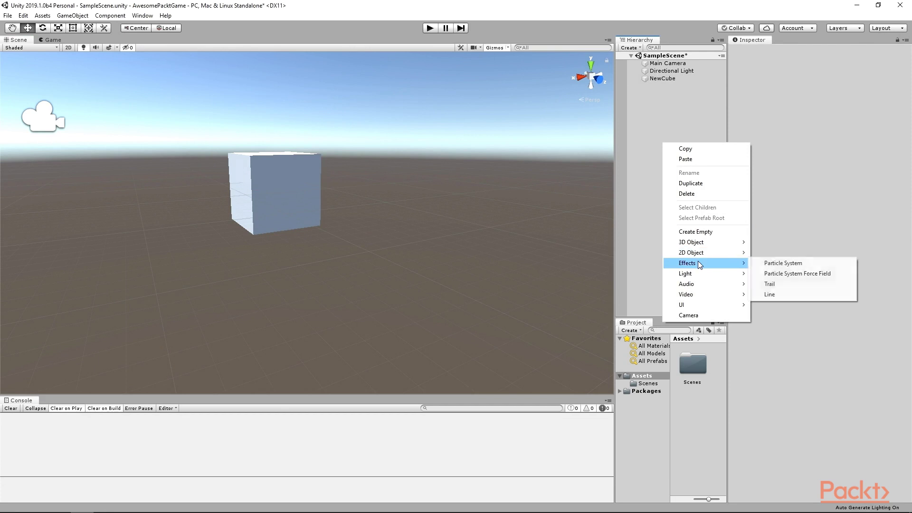
pyautogui.moveTo(700, 274)
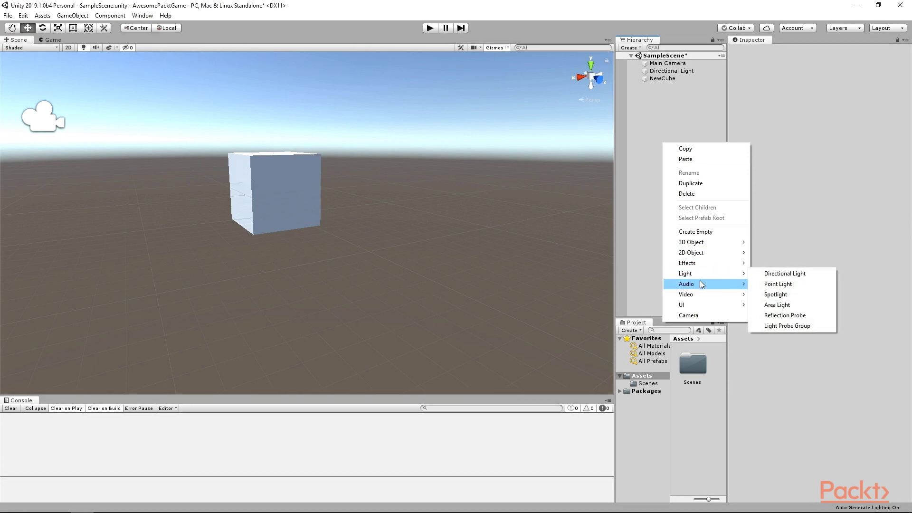
pyautogui.moveTo(698, 298)
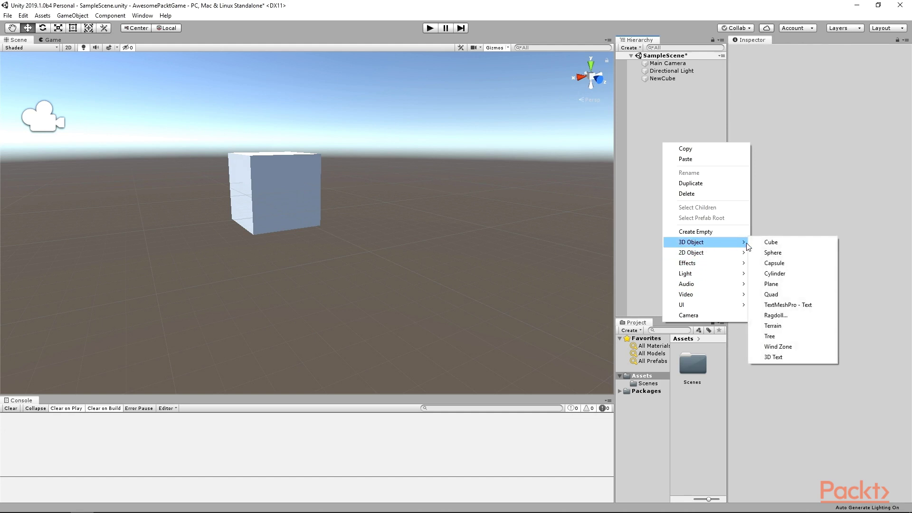
pyautogui.click(770, 243)
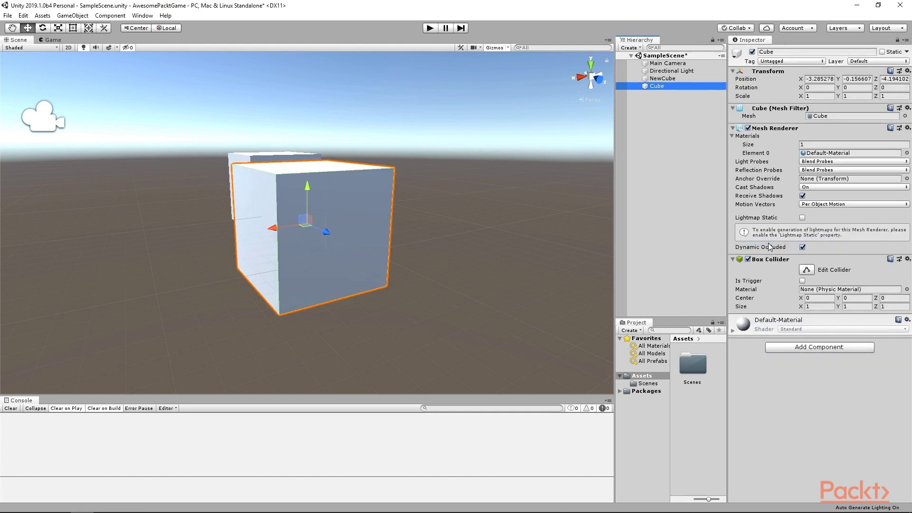
pyautogui.press('alt')
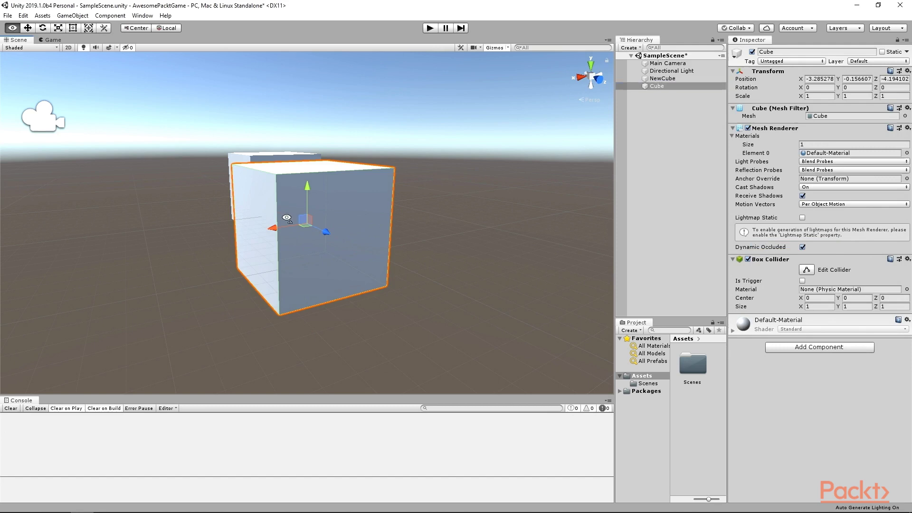
pyautogui.keyDown('alt'); pyautogui.moveTo(287, 218); pyautogui.dragTo(423, 272); pyautogui.keyUp('alt')
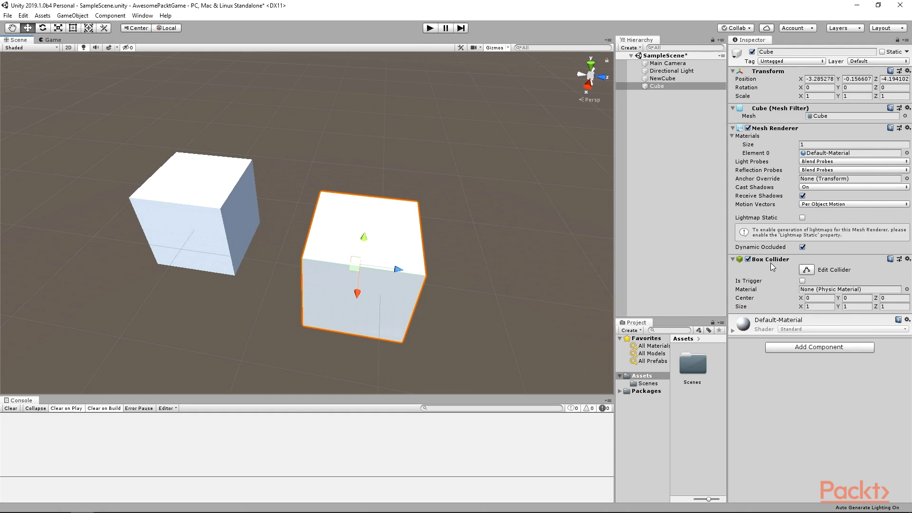
pyautogui.click(665, 115)
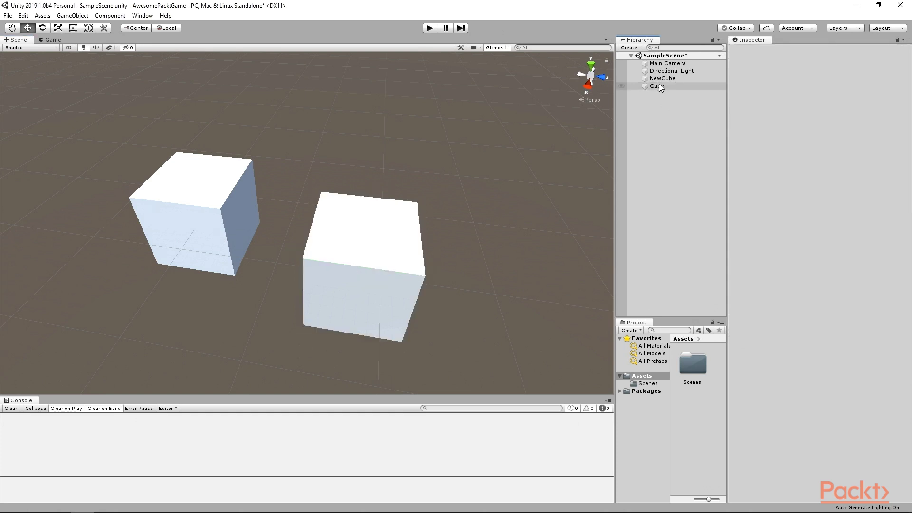
pyautogui.click(658, 85)
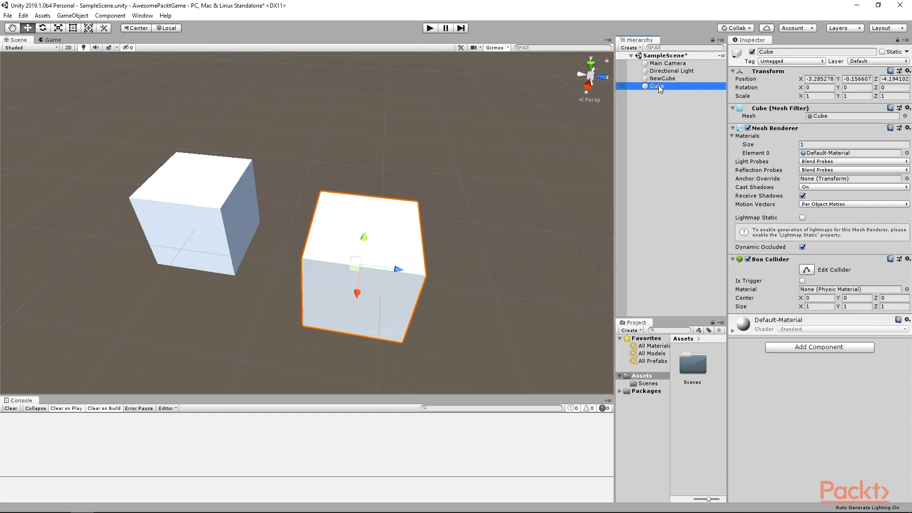
pyautogui.click(820, 79)
pyautogui.write('0')
pyautogui.click(856, 79)
pyautogui.write('0')
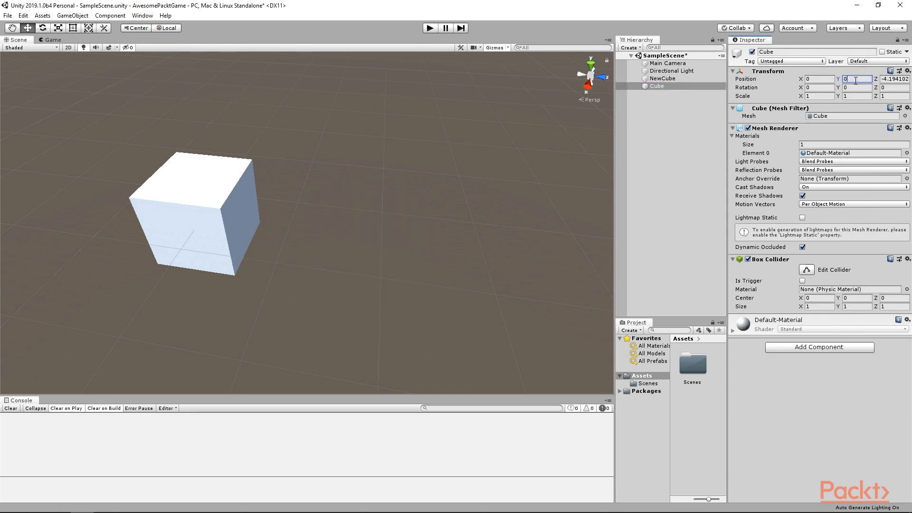
pyautogui.click(884, 79)
pyautogui.write('0')
pyautogui.click(908, 71)
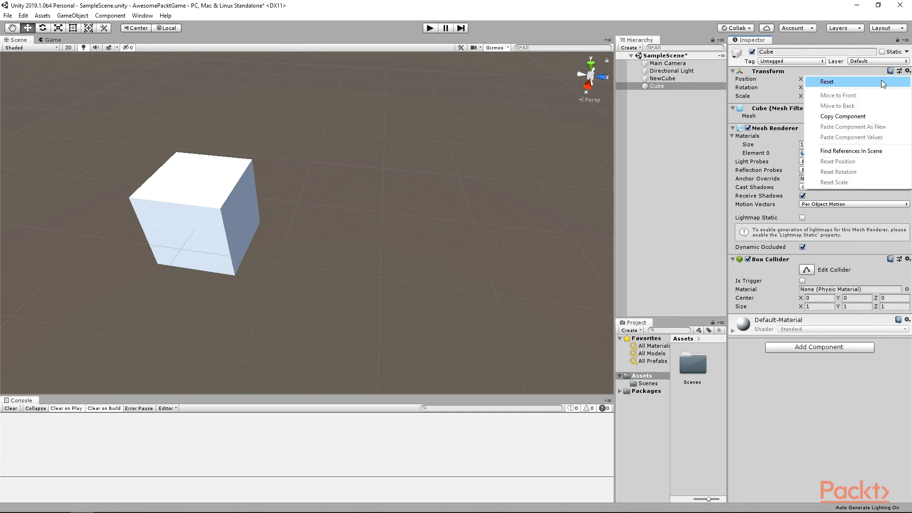
pyautogui.click(882, 80)
pyautogui.press('f')
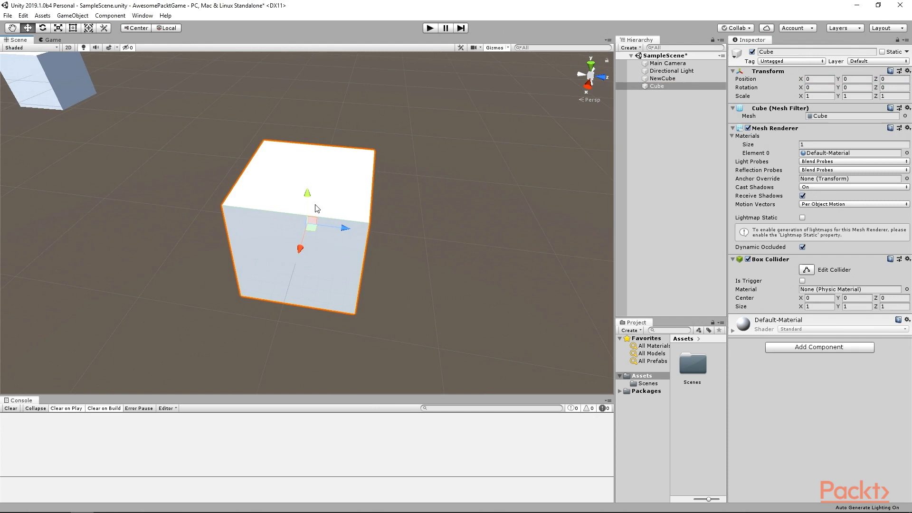
pyautogui.keyDown('alt'); pyautogui.moveTo(317, 208); pyautogui.dragTo(392, 207); pyautogui.keyUp('alt')
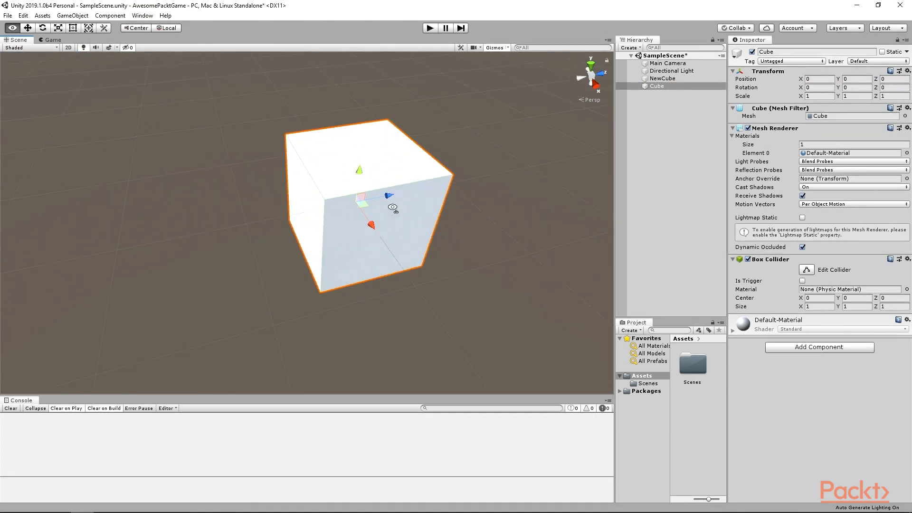
pyautogui.scroll(-3, 396, 207)
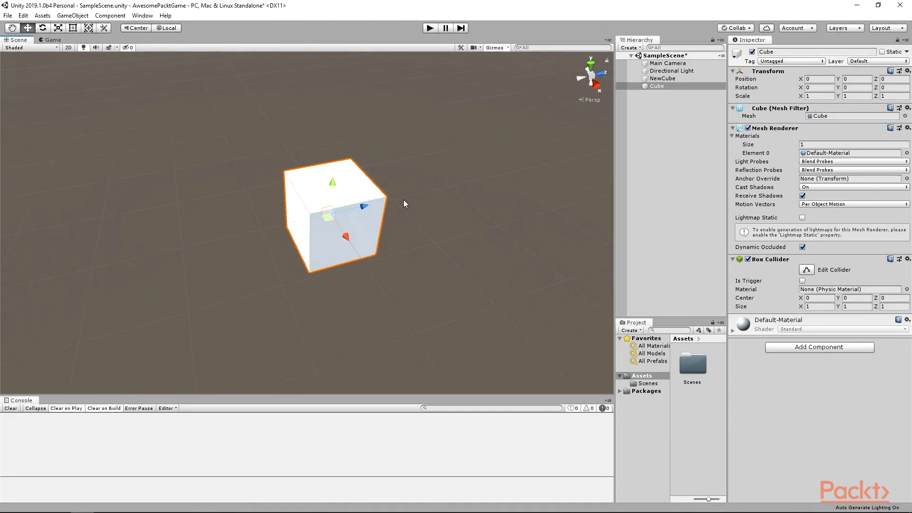
# Add a Sphere, drag it out to Z -1.216, and parent it under Cube
pyautogui.scroll(2, 401, 229)
pyautogui.rightClick(658, 150)
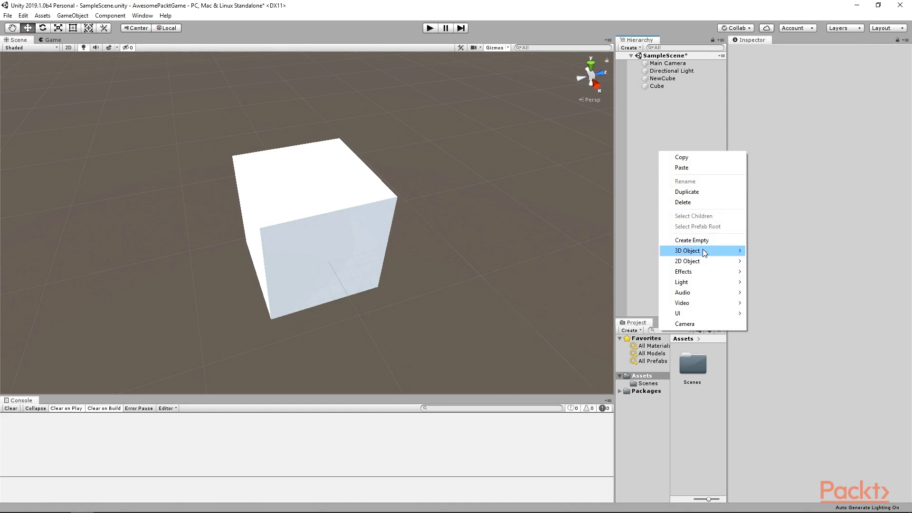
pyautogui.moveTo(702, 250)
pyautogui.click(781, 259)
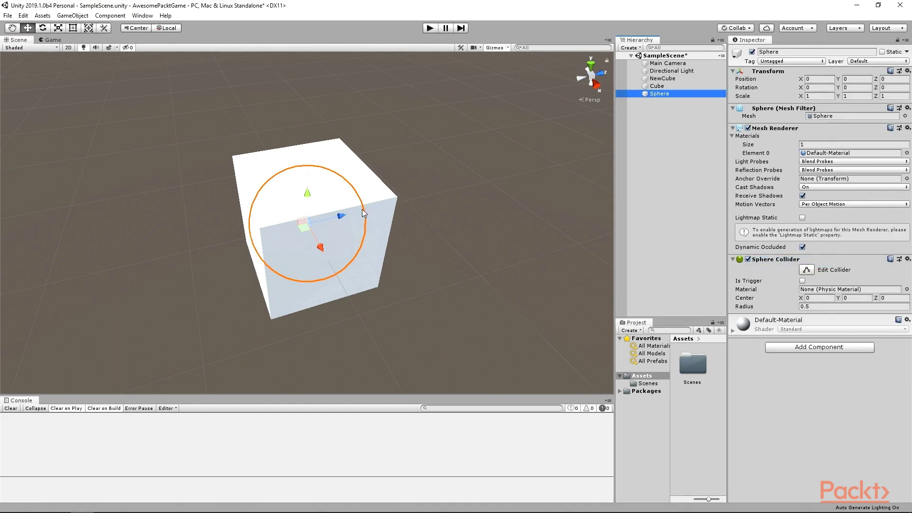
pyautogui.moveTo(348, 215); pyautogui.dragTo(227, 238)
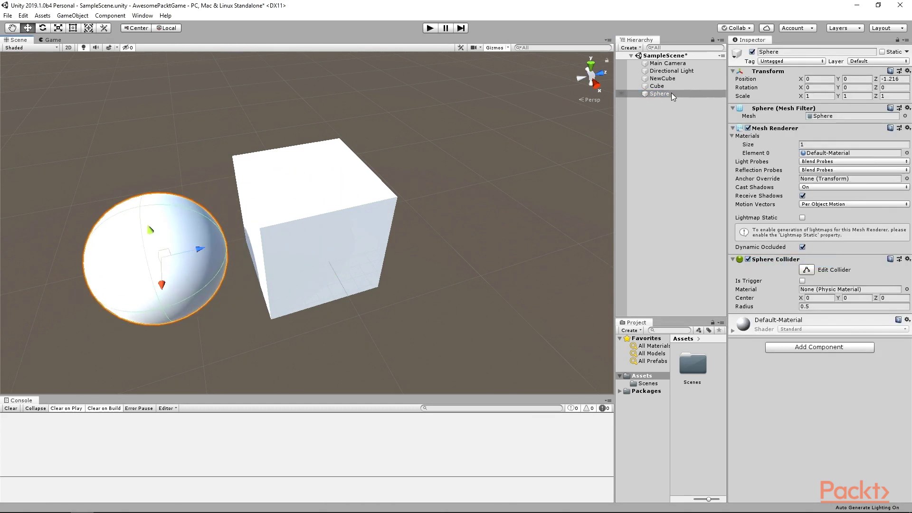
pyautogui.moveTo(672, 94); pyautogui.dragTo(668, 86)
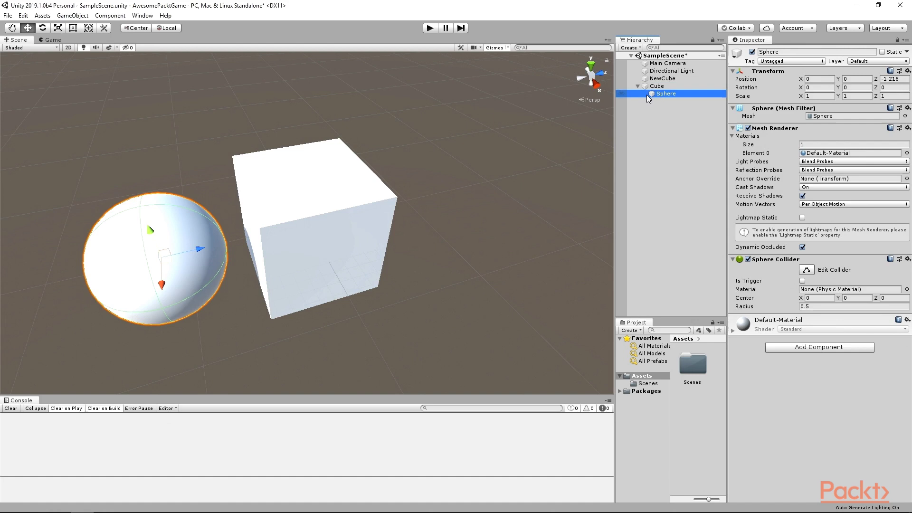
# Try moving, rotating and scaling the Cube, undoing the rotation and stretch
pyautogui.click(683, 87)
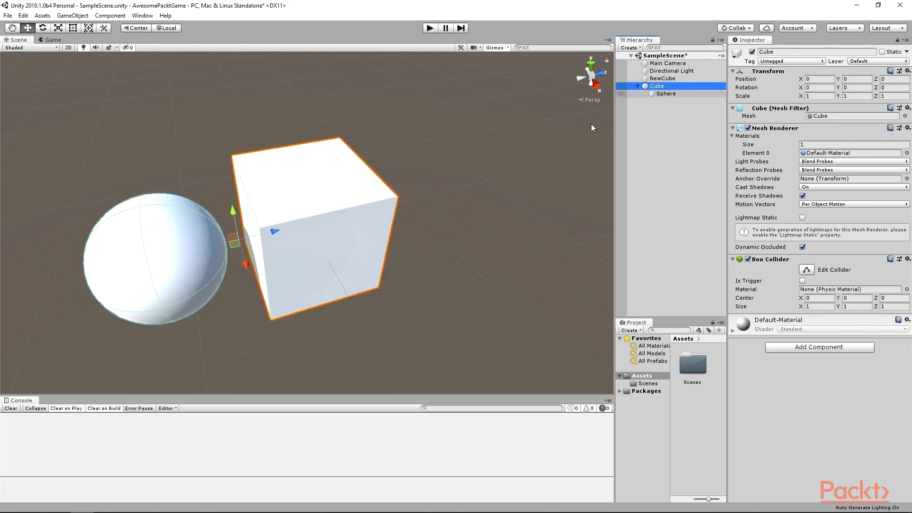
pyautogui.scroll(-3, 265, 203)
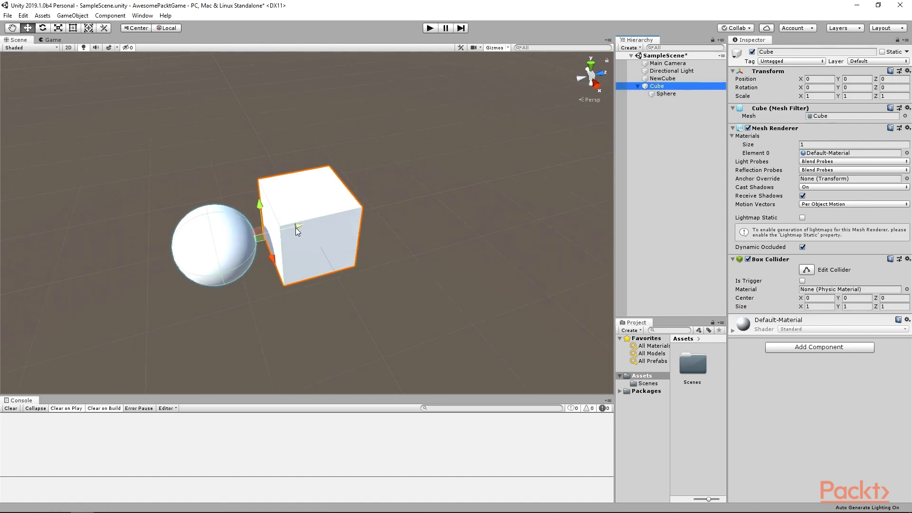
pyautogui.moveTo(298, 227); pyautogui.dragTo(280, 190)
pyautogui.press('e')
pyautogui.hotkey('ctrl', 'z')
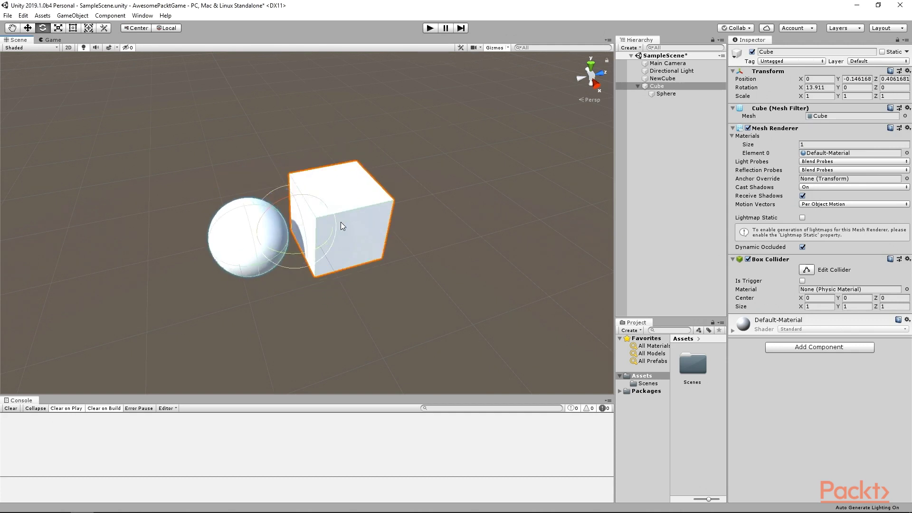
pyautogui.press('w')
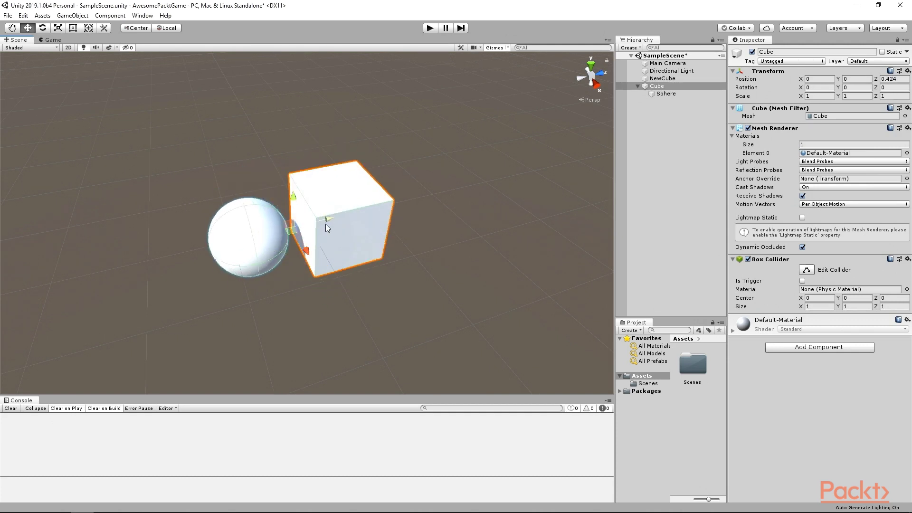
pyautogui.press('r')
pyautogui.moveTo(324, 219); pyautogui.dragTo(350, 207)
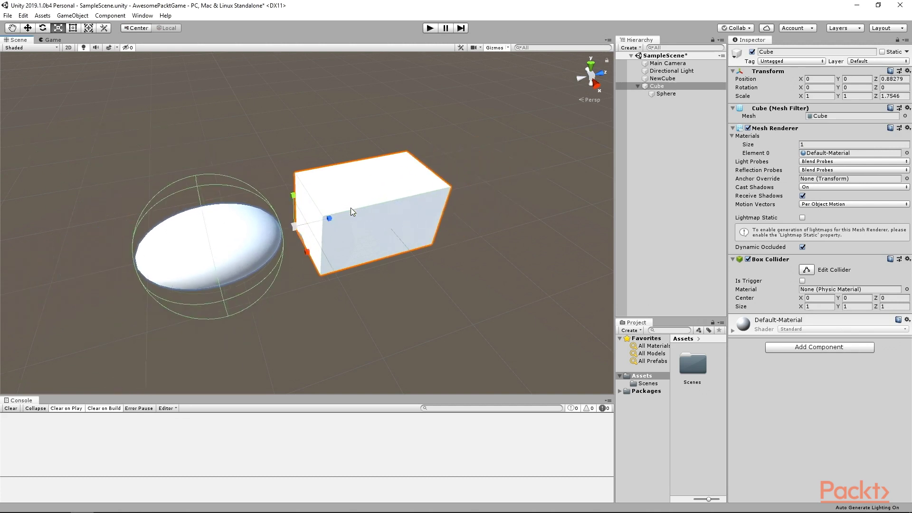
pyautogui.hotkey('ctrl', 'z')
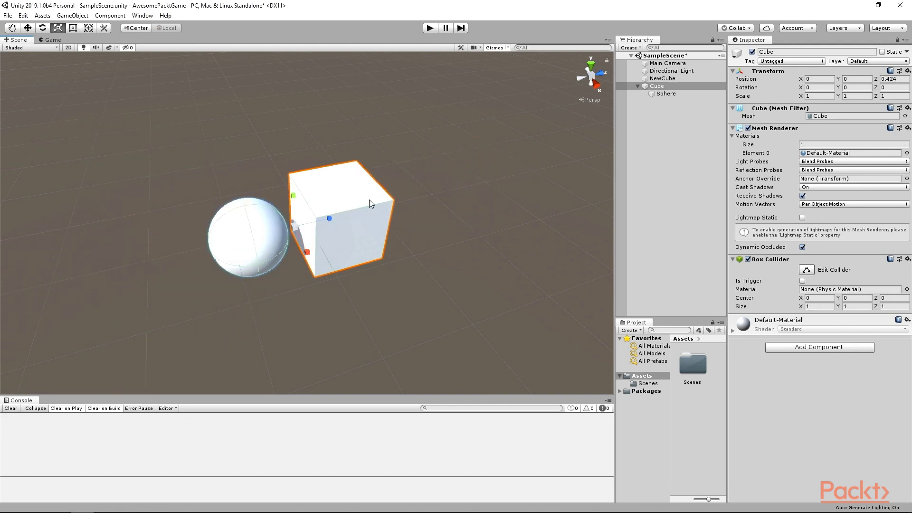
# Move the Cube with its child Sphere, leaving the Cube at Z -0.683
pyautogui.click(667, 93)
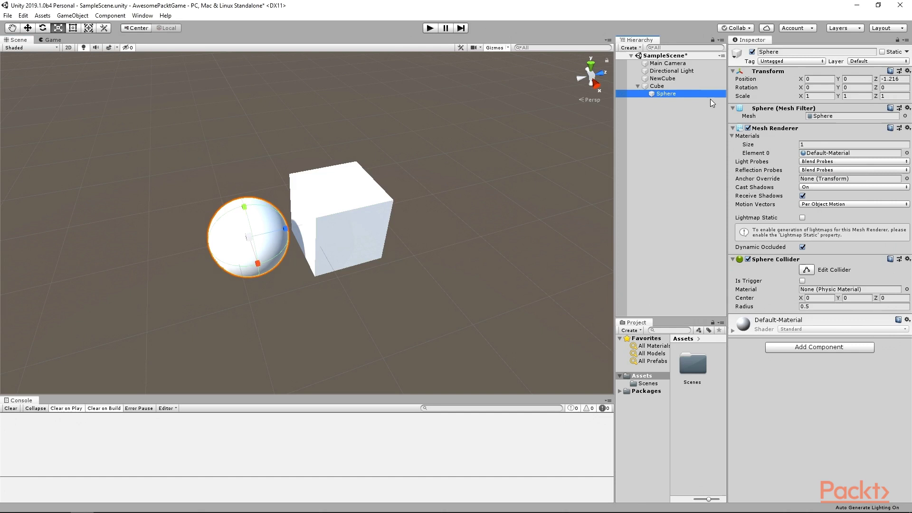
pyautogui.click(692, 88)
pyautogui.press('w')
pyautogui.moveTo(334, 218); pyautogui.dragTo(475, 200)
pyautogui.click(667, 94)
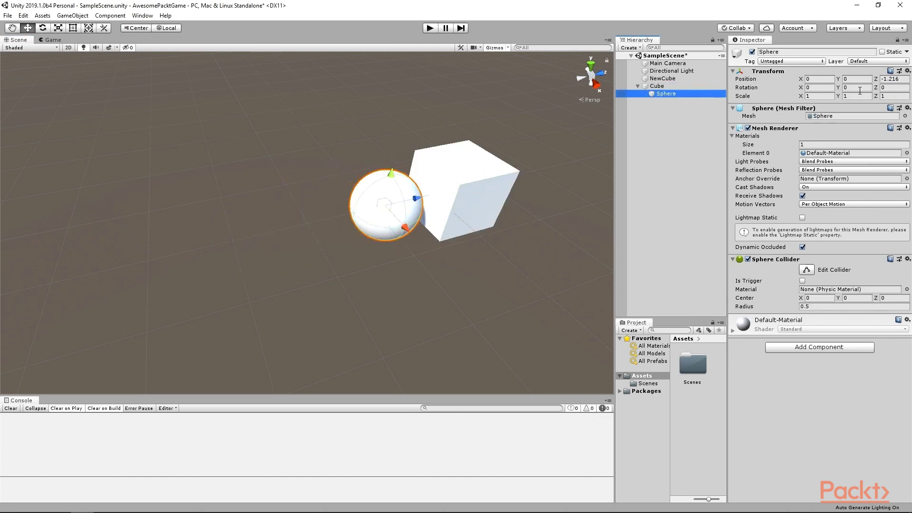
pyautogui.click(468, 195)
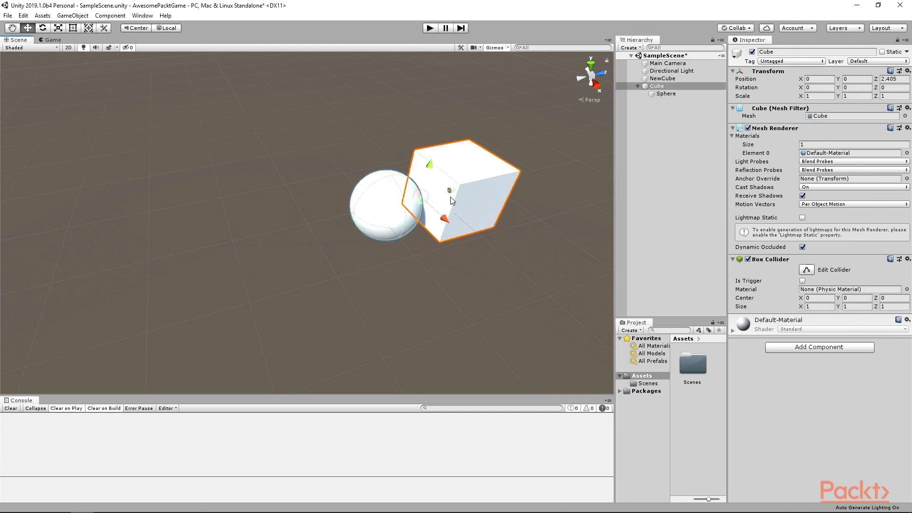
pyautogui.moveTo(425, 196); pyautogui.dragTo(284, 223)
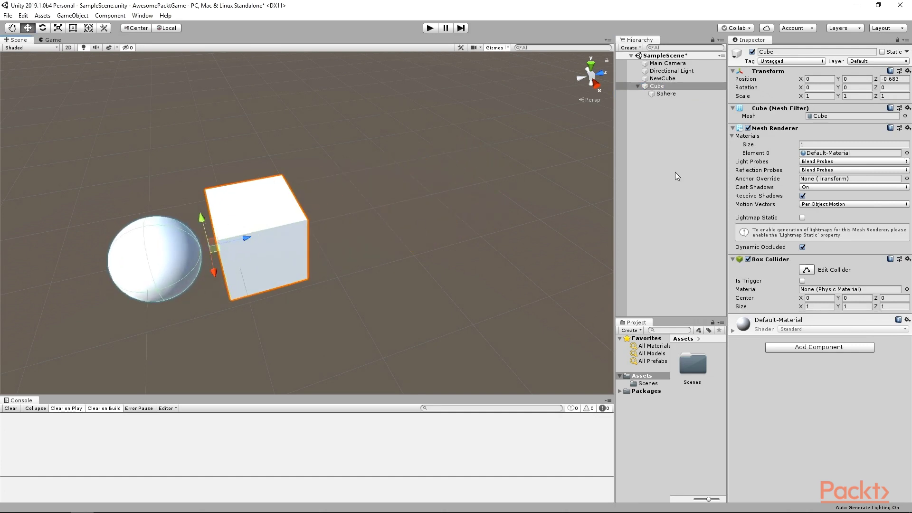
# Switch the handle toggles to Pivot position and Local rotation
pyautogui.click(164, 28)
pyautogui.click(137, 28)
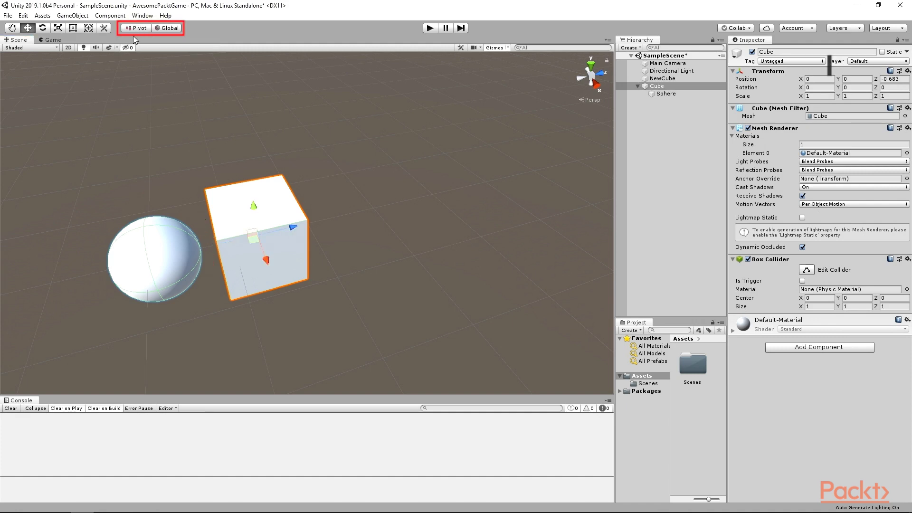
pyautogui.click(170, 30)
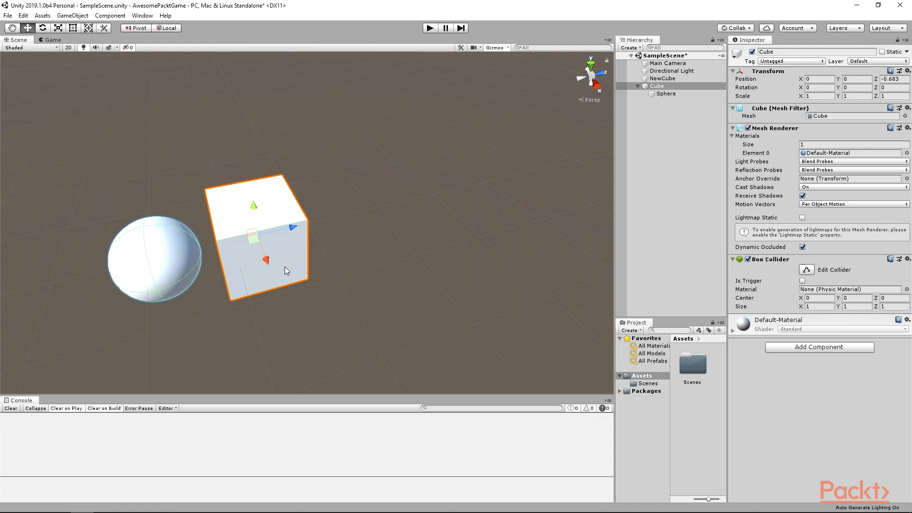
# Rotate the Cube to Y -67.92 and switch handles to Global axes
pyautogui.press('e')
pyautogui.moveTo(253, 261); pyautogui.dragTo(329, 252)
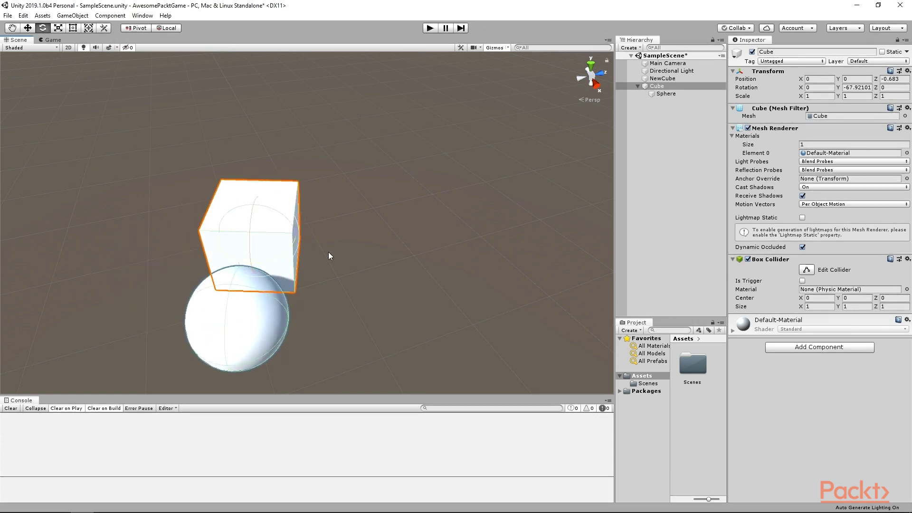
pyautogui.press('w')
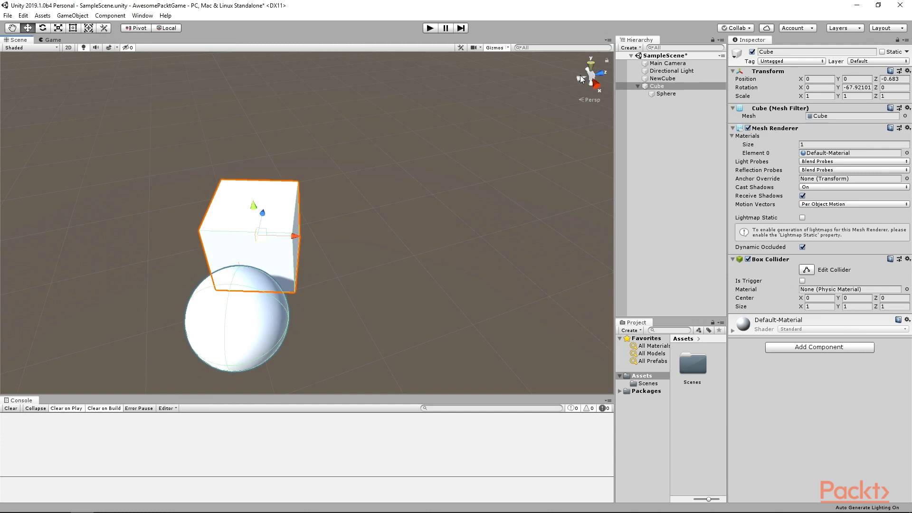
pyautogui.moveTo(577, 76); pyautogui.dragTo(465, 109, button='right')
pyautogui.click(173, 29)
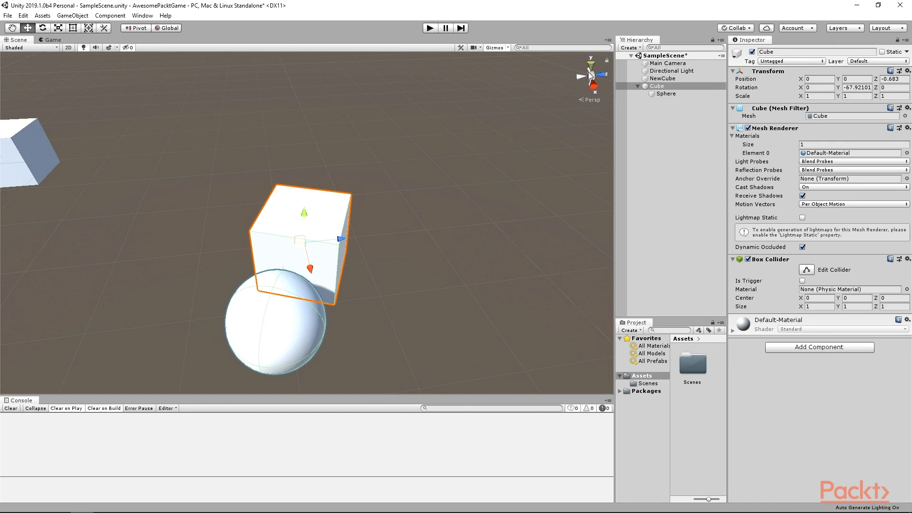
pyautogui.keyDown('alt'); pyautogui.moveTo(501, 184); pyautogui.dragTo(389, 193); pyautogui.keyUp('alt')
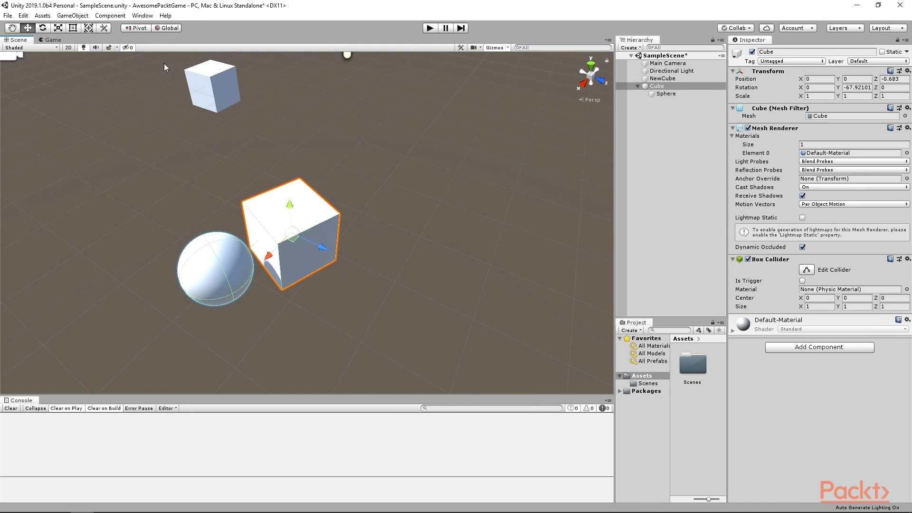
# With Center handles, drag the Cube to X 0.087, Z -0.571, then restore Pivot
pyautogui.click(668, 86)
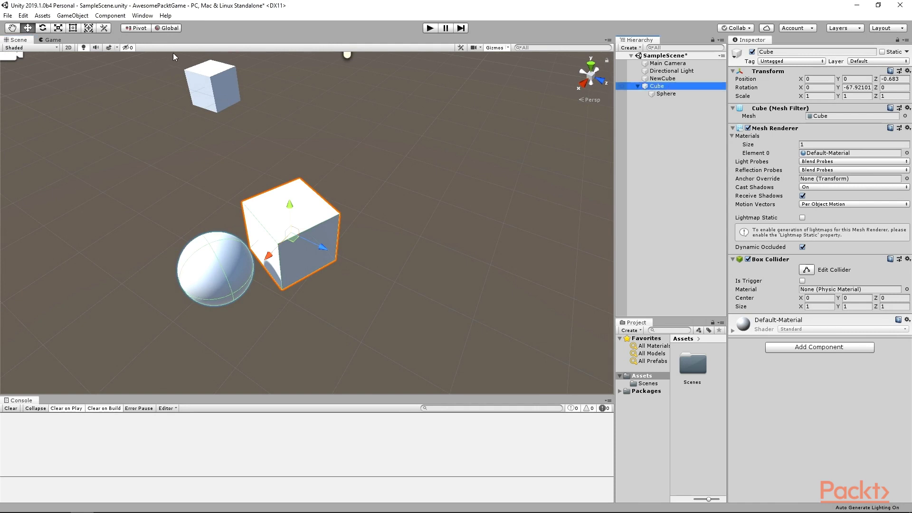
pyautogui.click(137, 27)
pyautogui.keyDown('alt'); pyautogui.moveTo(247, 277); pyautogui.dragTo(235, 276); pyautogui.keyUp('alt')
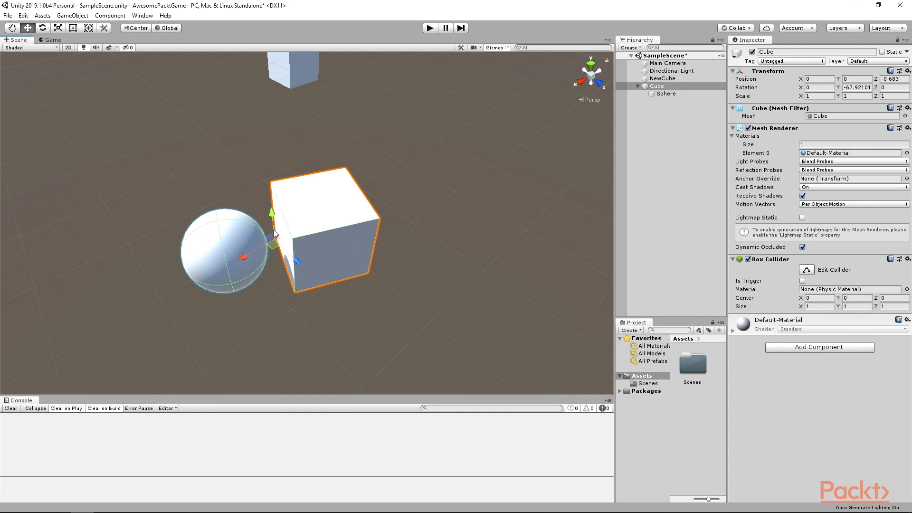
pyautogui.moveTo(275, 245)
pyautogui.mouseDown()
pyautogui.moveTo(318, 232)
pyautogui.moveTo(265, 258)
pyautogui.moveTo(275, 261)
pyautogui.mouseUp()
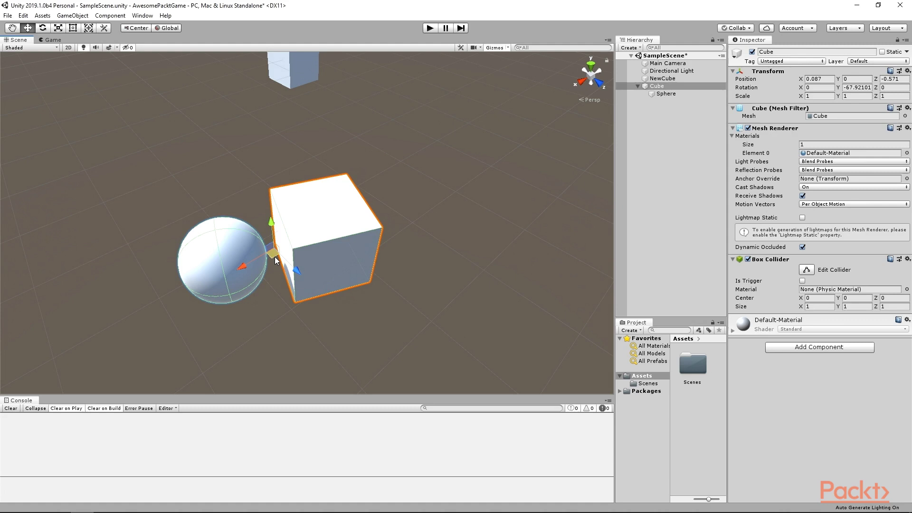
pyautogui.click(138, 29)
# Remove the Box Collider from the Cube, leaving Transform, Mesh Filter and Mesh Renderer
pyautogui.click(908, 260)
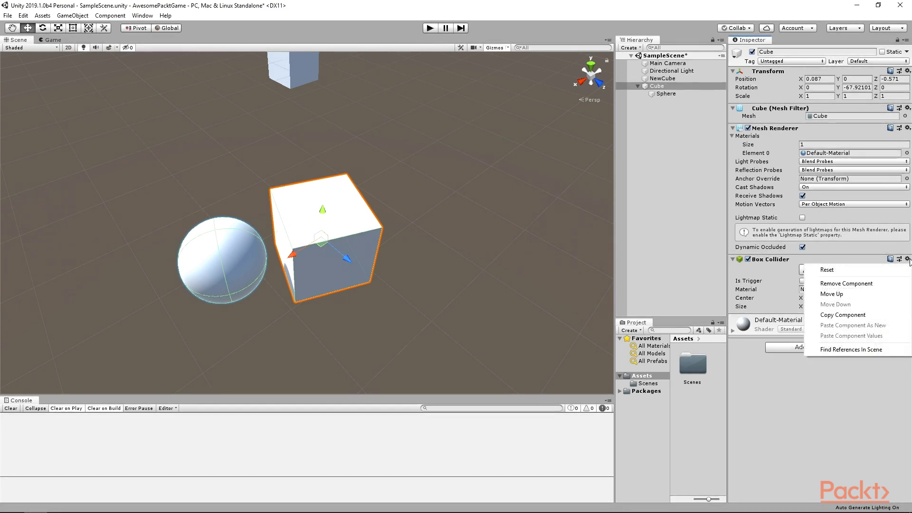
pyautogui.click(887, 284)
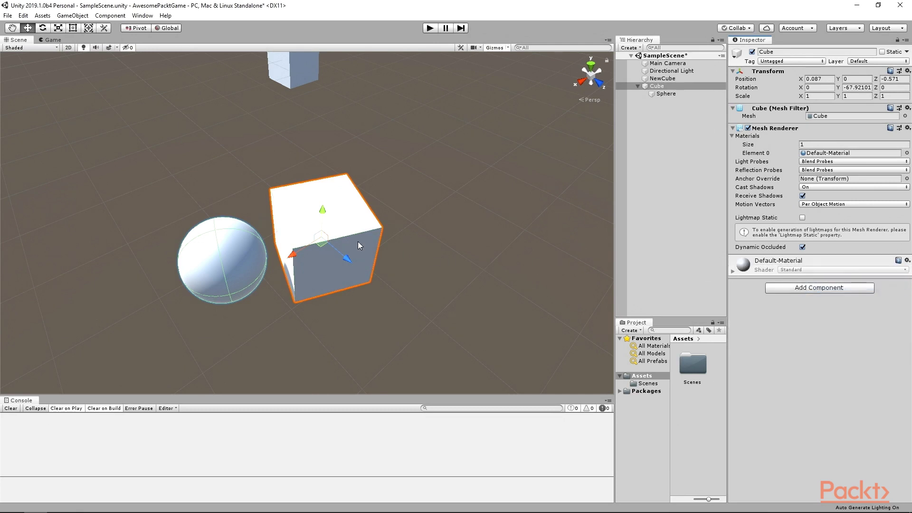